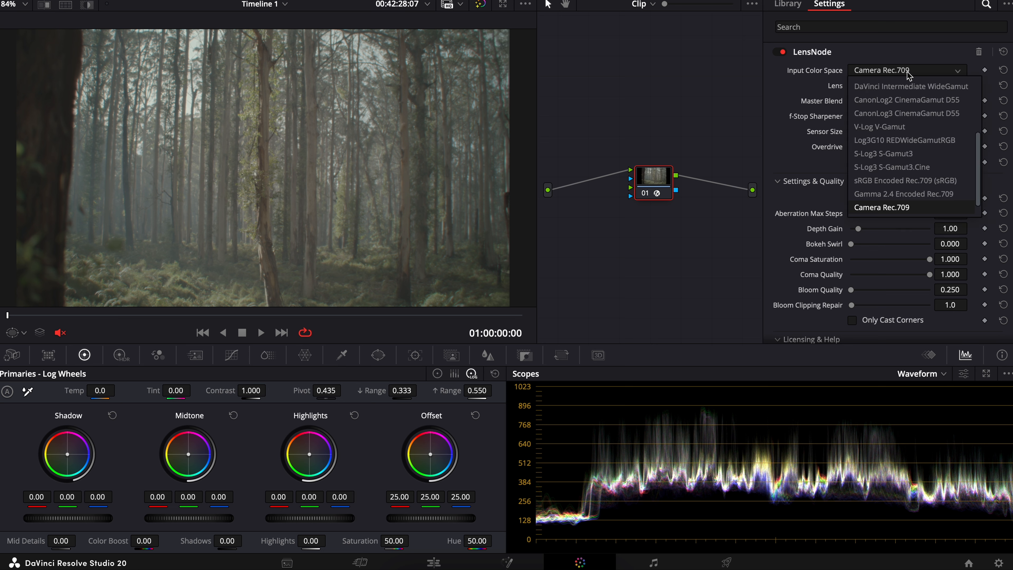
click(909, 74)
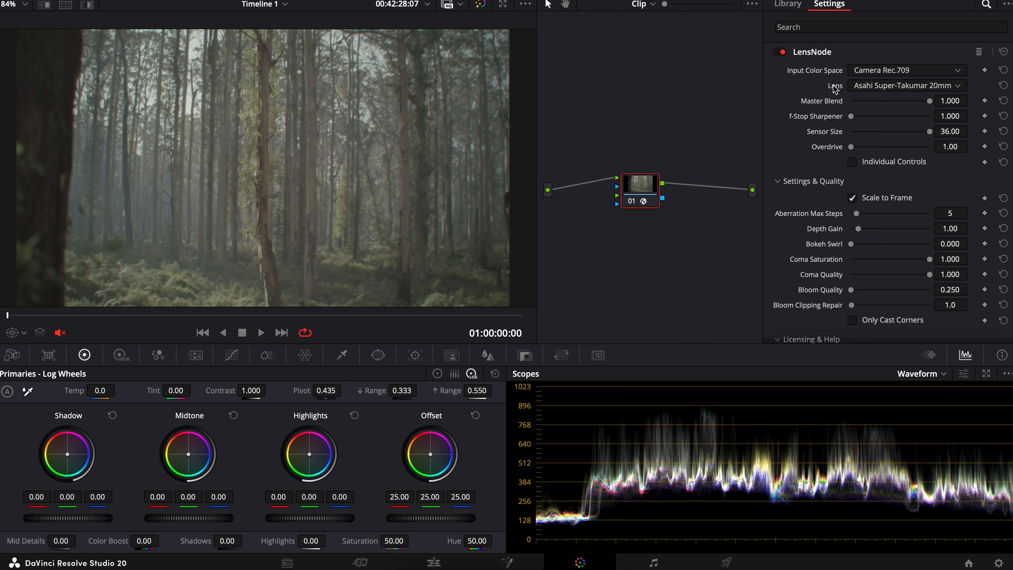
mouse_move(836, 88)
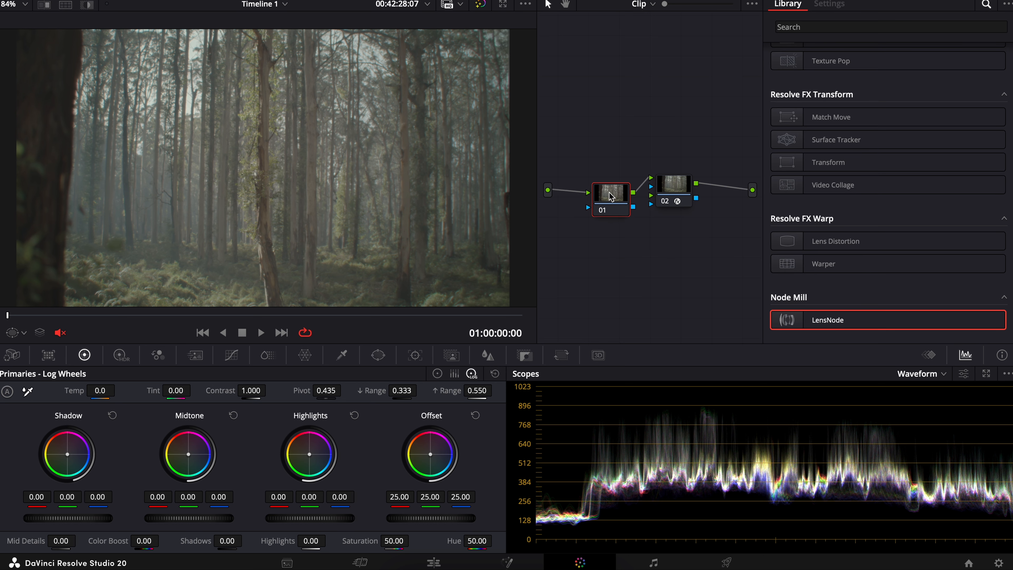
Step: Apply the Arri Alexa LogC to Rec709 LUT to a node placed before the LensNode node
right_click(597, 189)
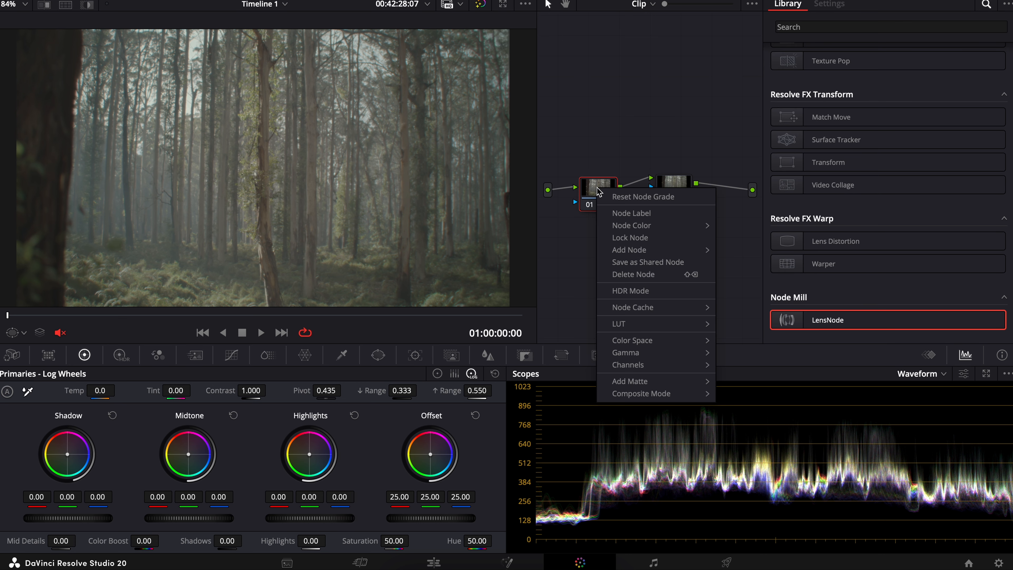
mouse_move(638, 324)
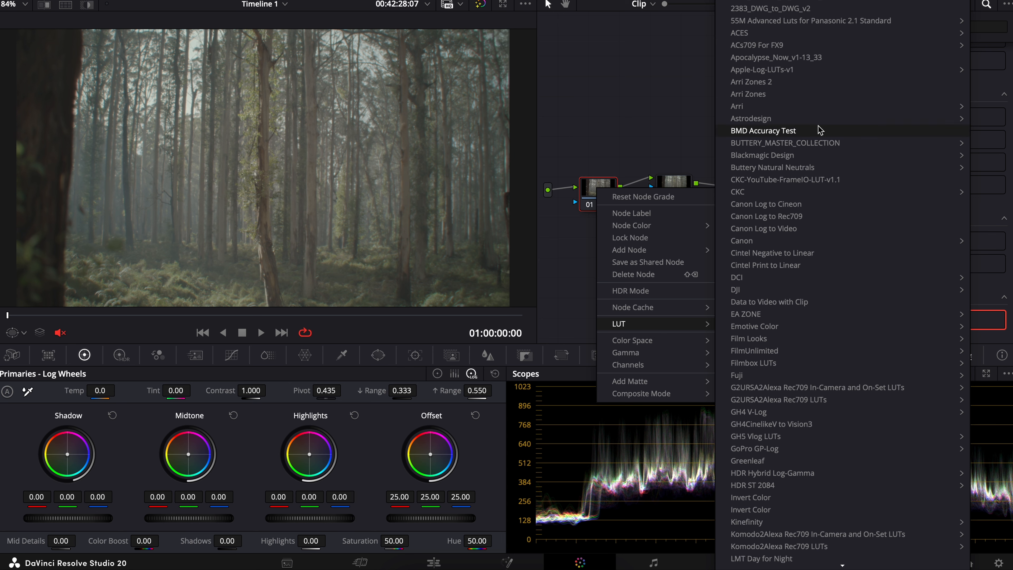
mouse_move(817, 112)
click(670, 104)
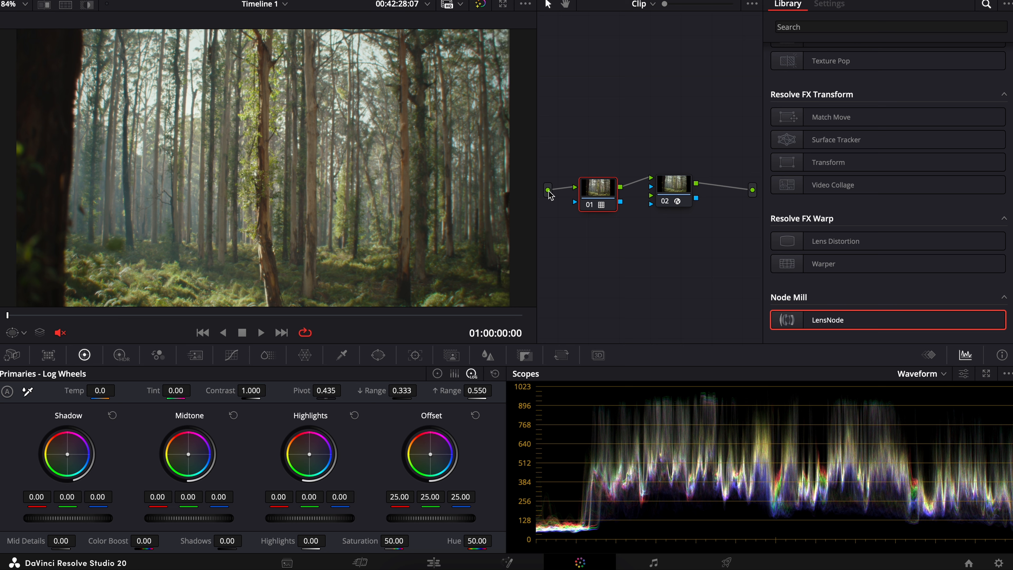
mouse_move(592, 193)
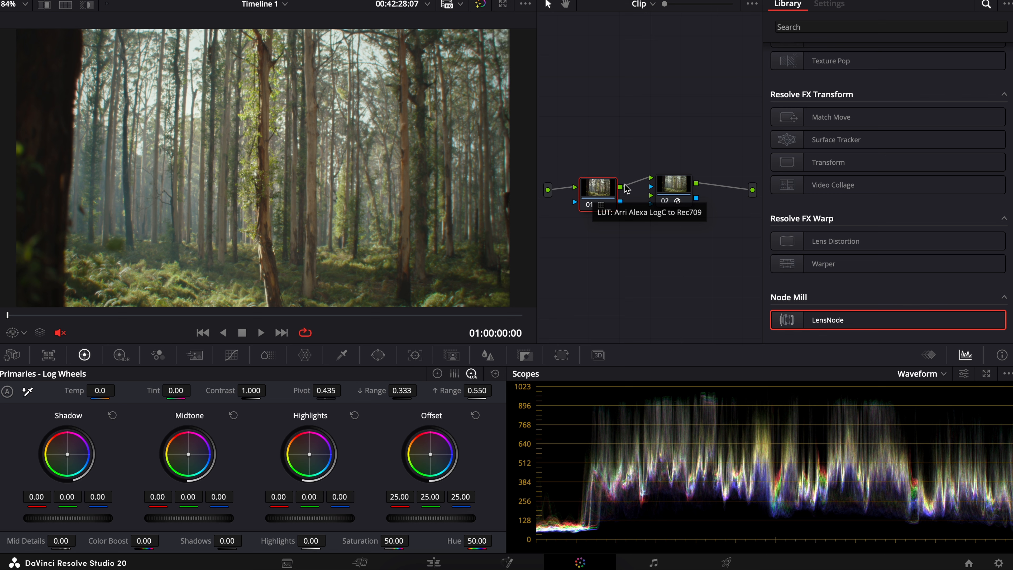
Step: Delete the LUT node ahead of the LensNode node and move the LensNode node closer to the source
click(670, 186)
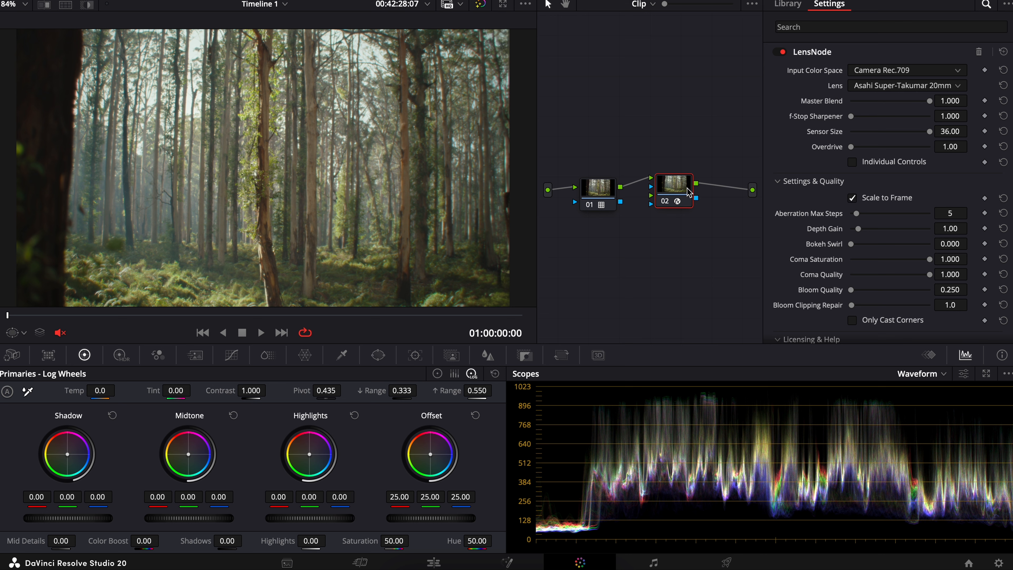
click(588, 198)
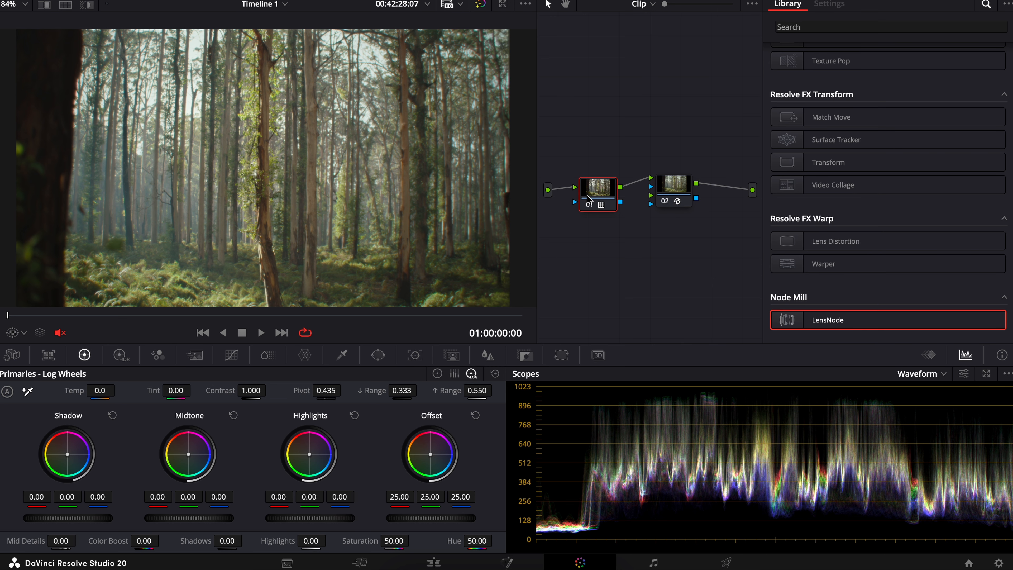
key(Delete)
drag(678, 194, 626, 192)
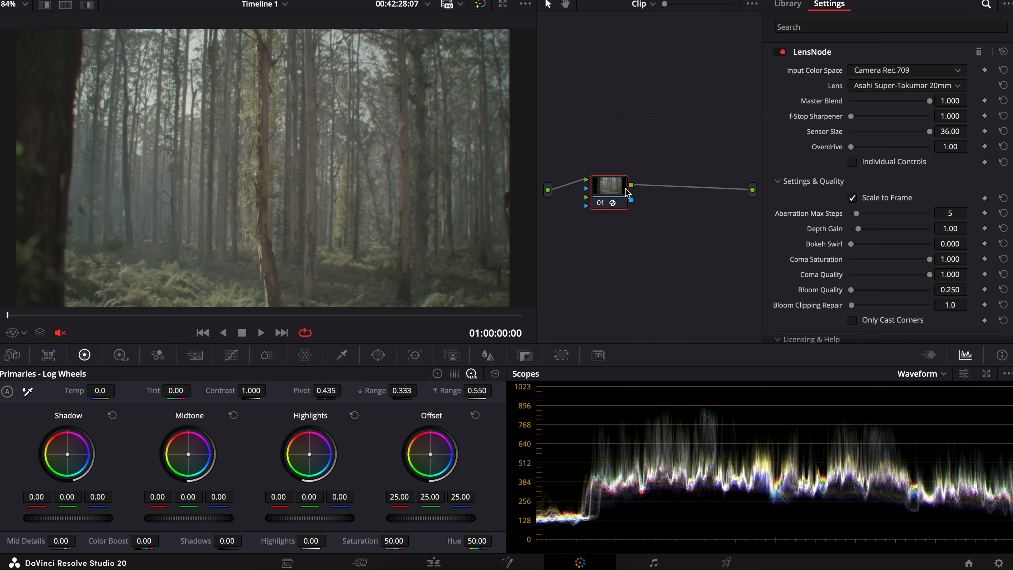
Step: Set the LensNode effect's Input Color Space to ARRI LogC3 (EI800)
click(886, 74)
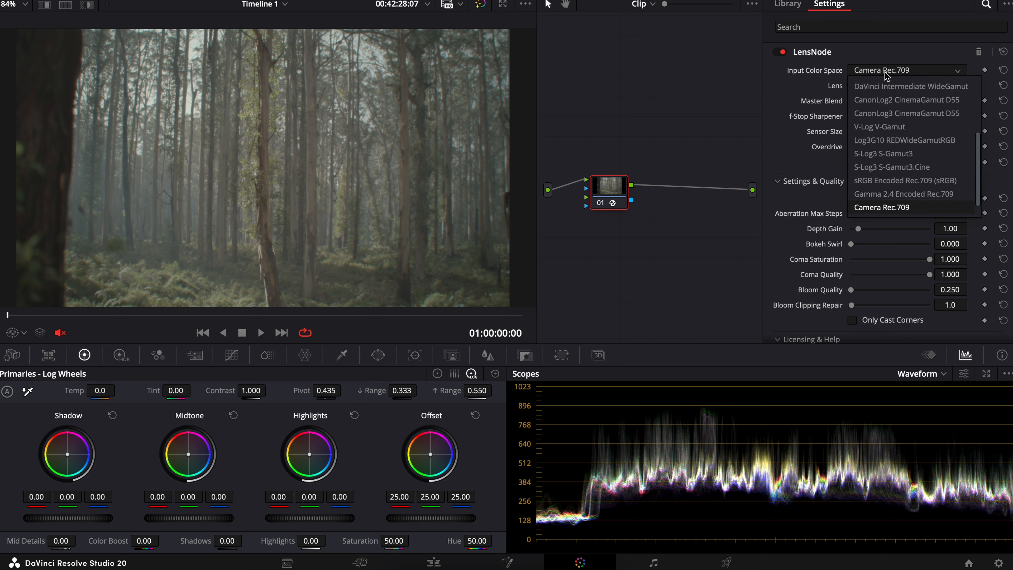
scroll(897, 138, up, 5)
click(897, 140)
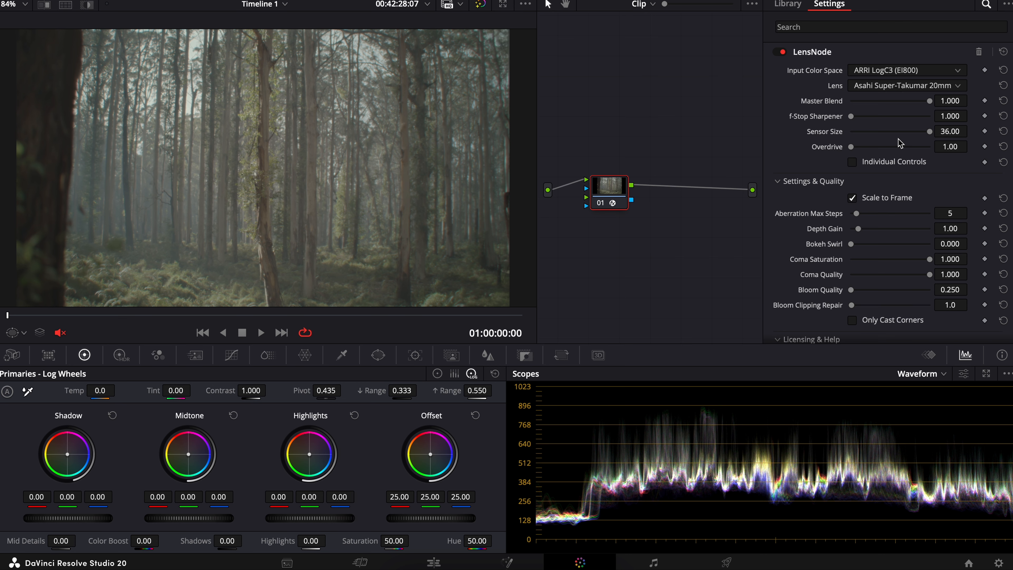
Step: Add a serial node after the LensNode node and apply the Arri Alexa LogC to Rec709 LUT to it
key(alt+s)
right_click(674, 187)
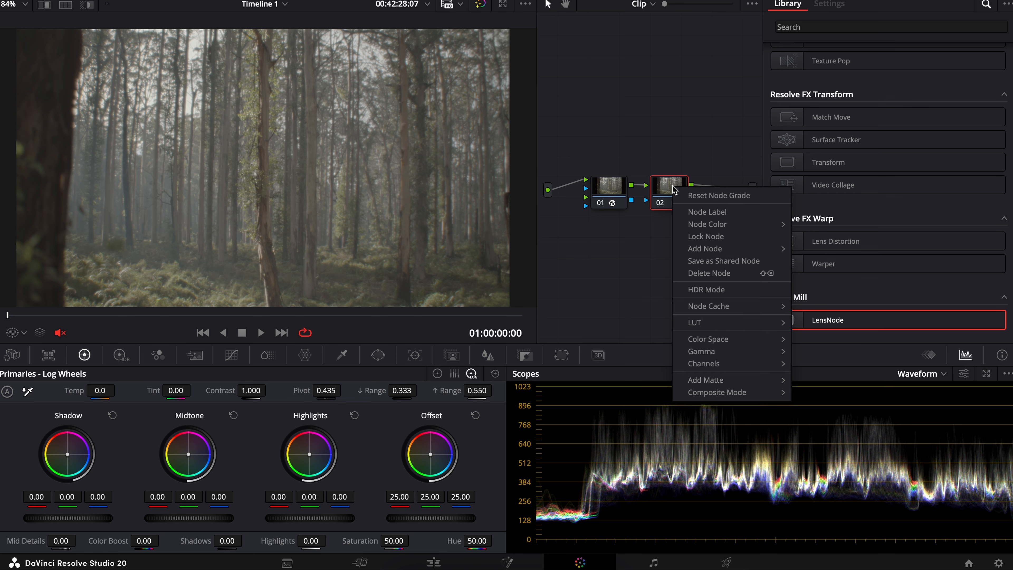
mouse_move(718, 322)
mouse_move(517, 106)
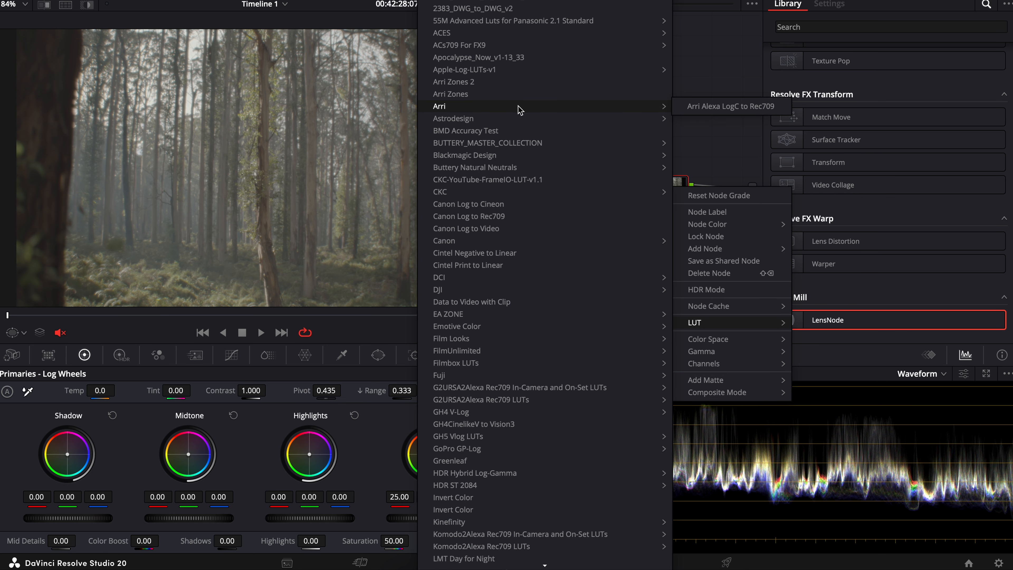
click(699, 114)
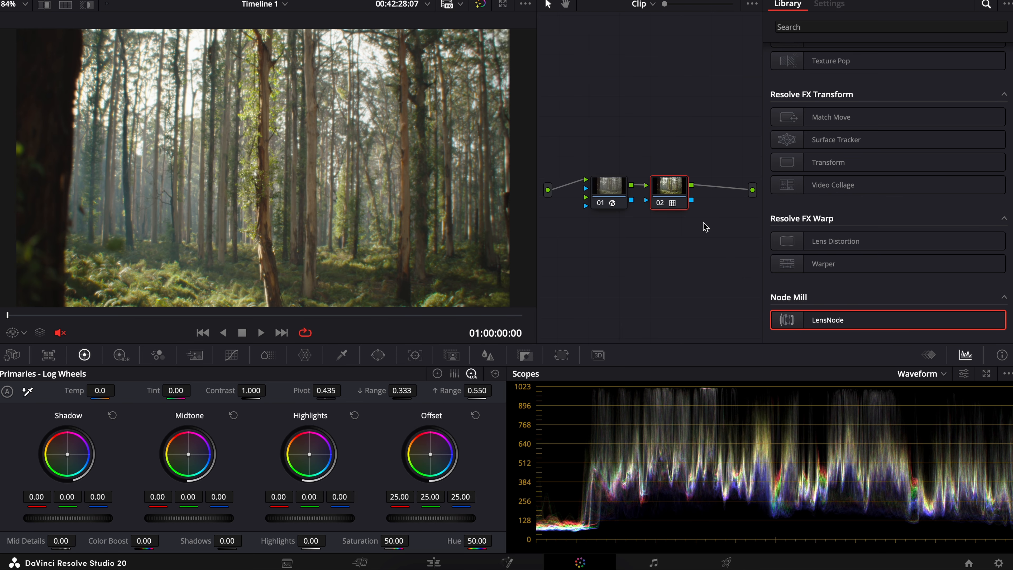
Step: Browse the lens models offered by the LensNode effect and try out Master Blend, leaving it at 1.000
click(610, 186)
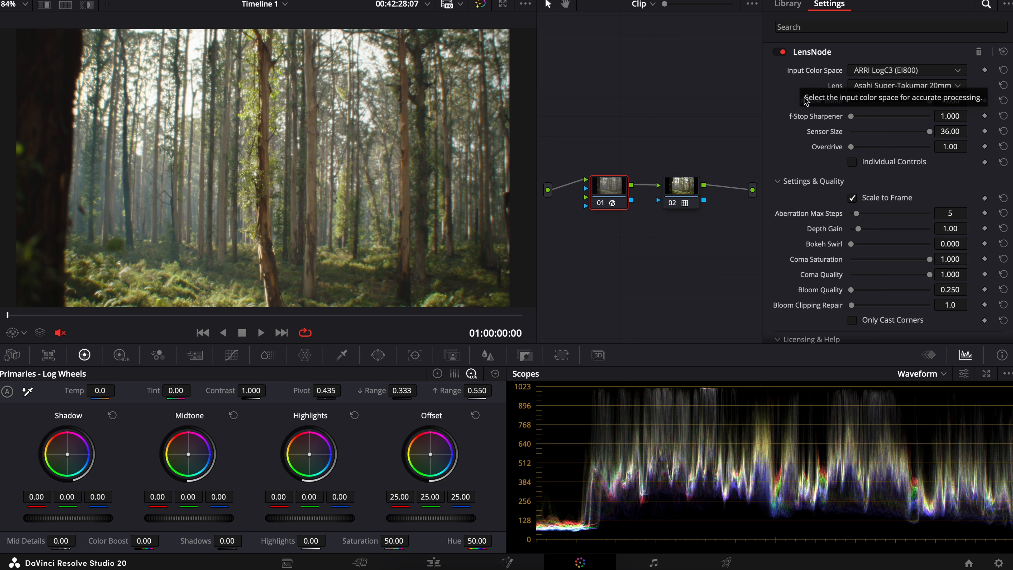
click(862, 87)
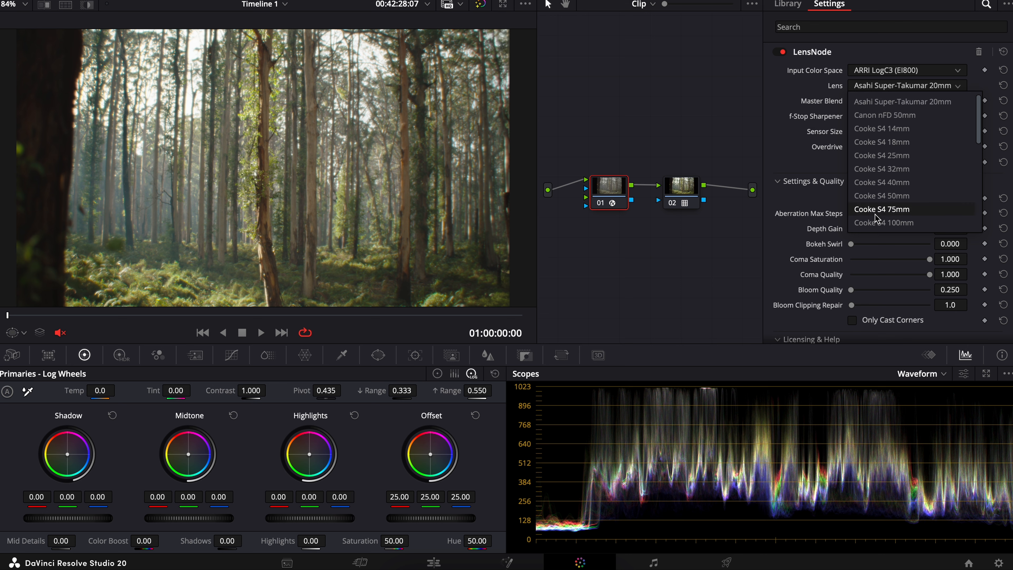
scroll(904, 179, down, 5)
scroll(904, 177, down, 3)
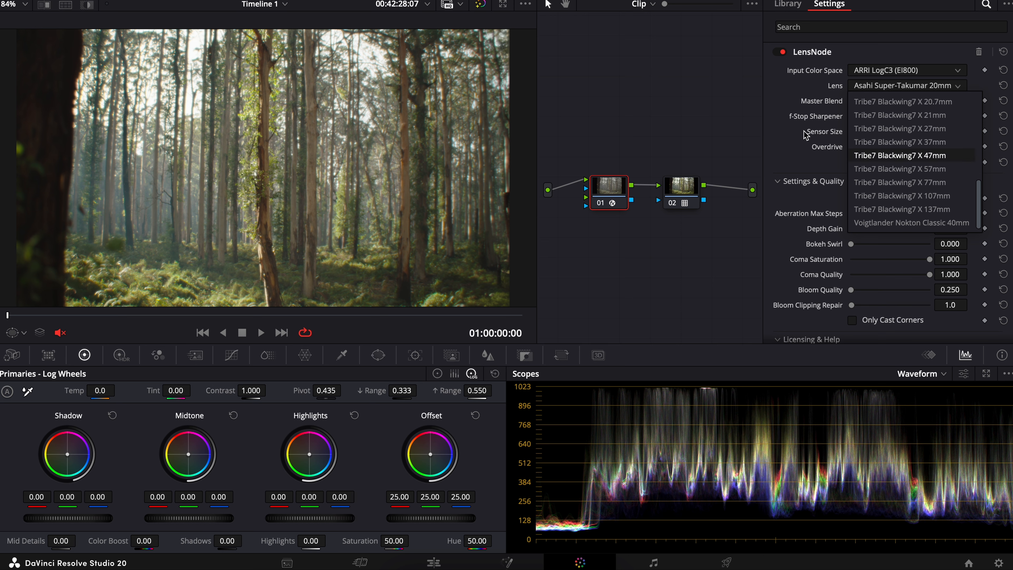
click(783, 91)
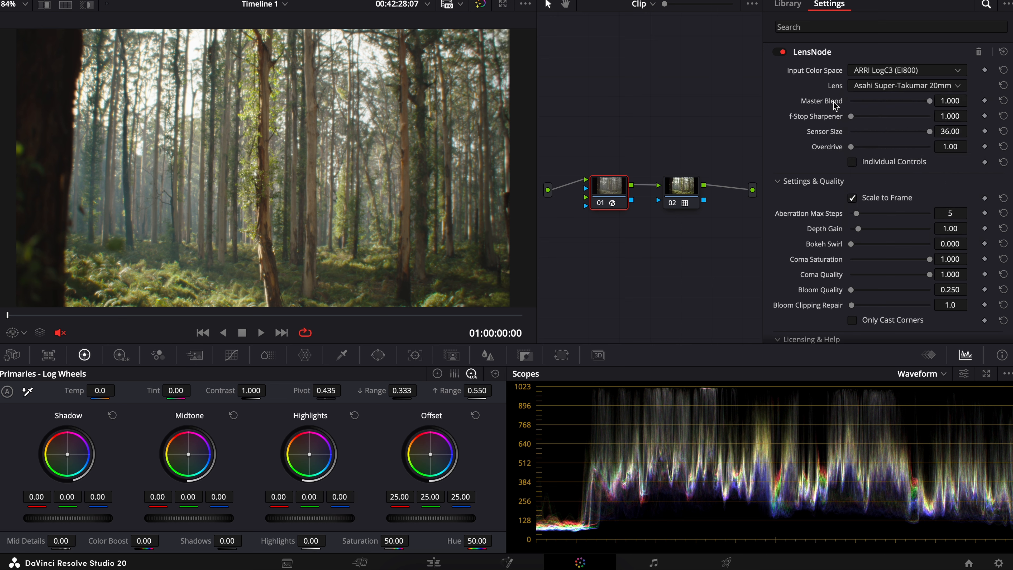
mouse_move(929, 102)
mouse_down()
mouse_move(890, 102)
mouse_move(943, 109)
mouse_move(850, 112)
mouse_move(941, 108)
mouse_up()
Step: Enable Individual Controls in the LensNode effect and raise Overdrive to 8.53
click(852, 162)
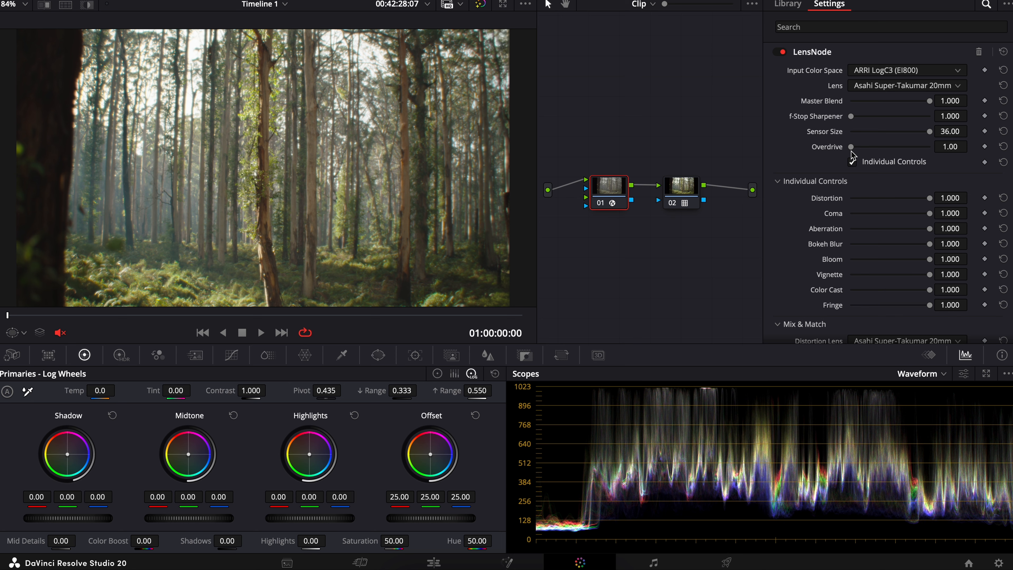
drag(853, 149, 917, 151)
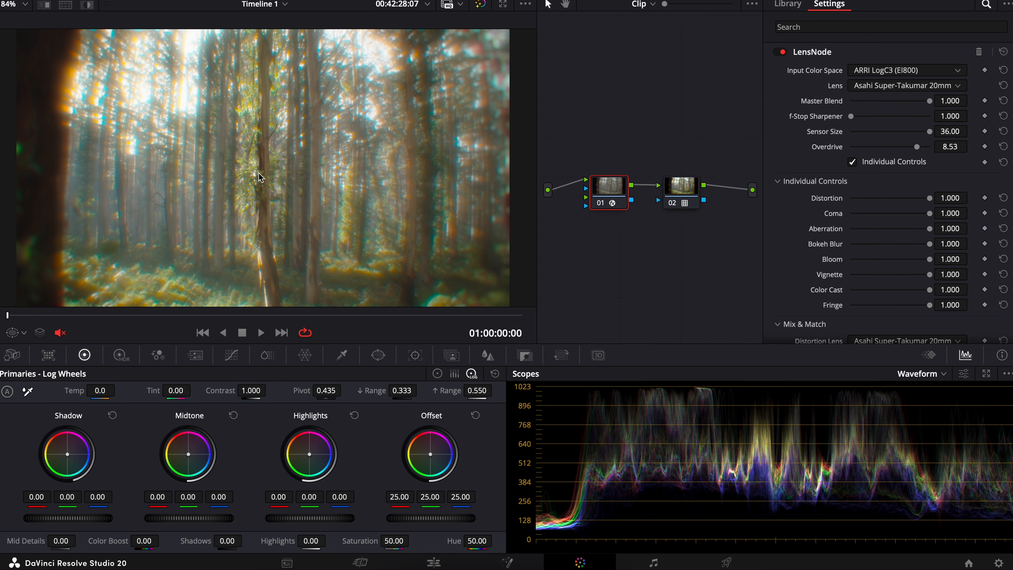
Step: Raise the f-Stop Sharpener to 5.016 and inspect its effect at the centre and edges of the forest image
scroll(260, 177, up, 1)
scroll(260, 177, up, 5)
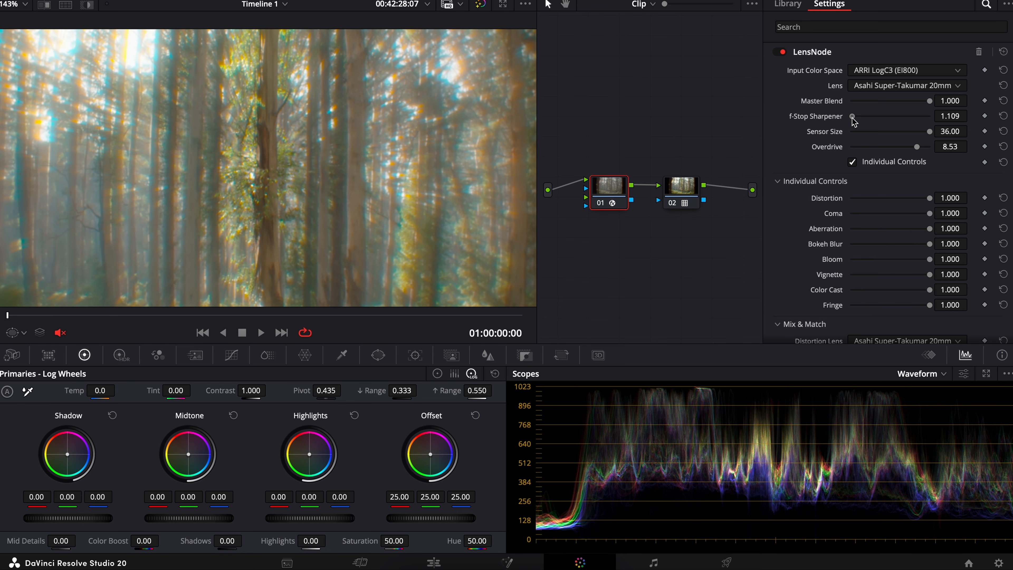
drag(852, 119, 898, 120)
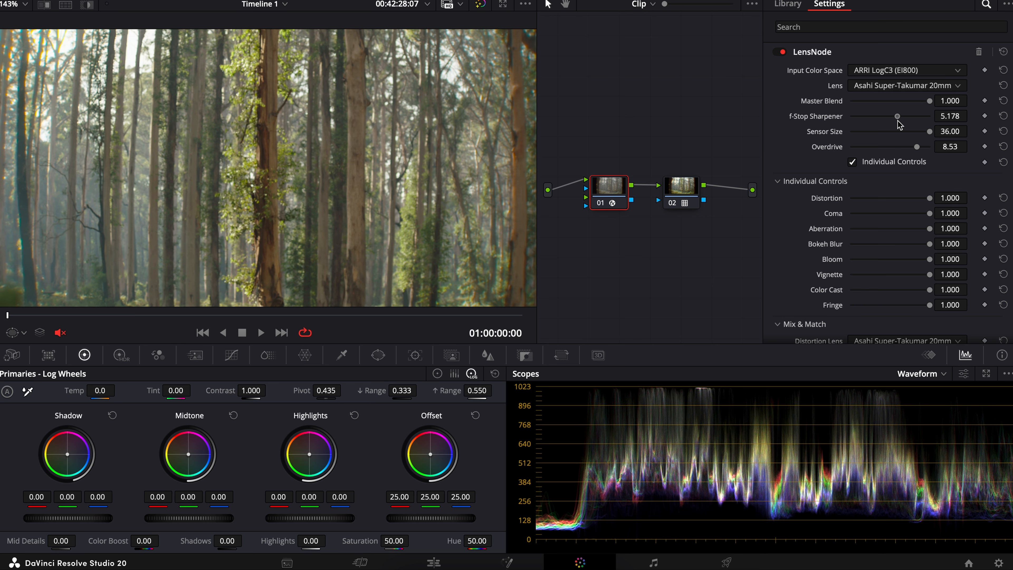
drag(899, 125, 897, 125)
scroll(273, 208, down, 5)
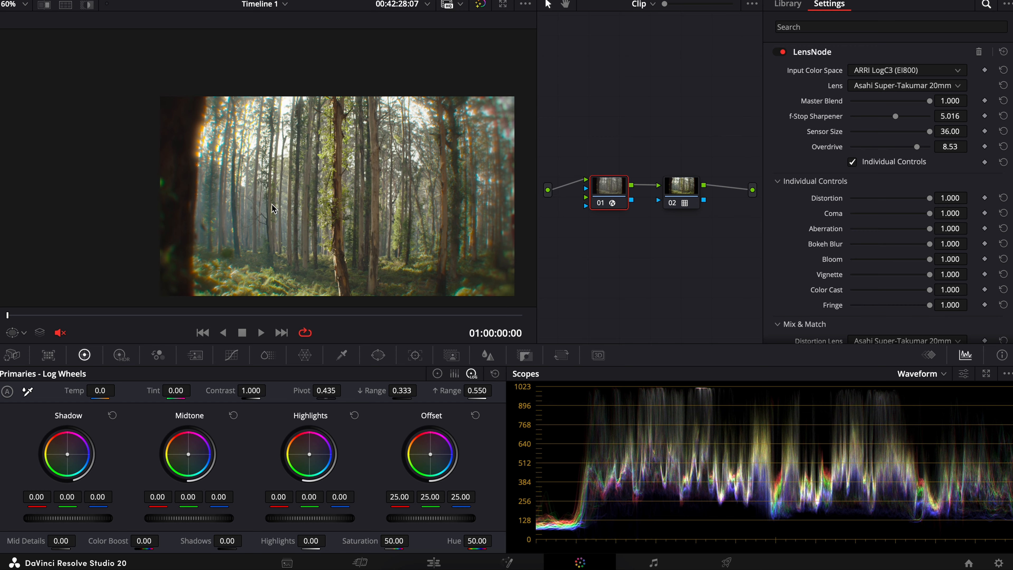
scroll(273, 208, up, 3)
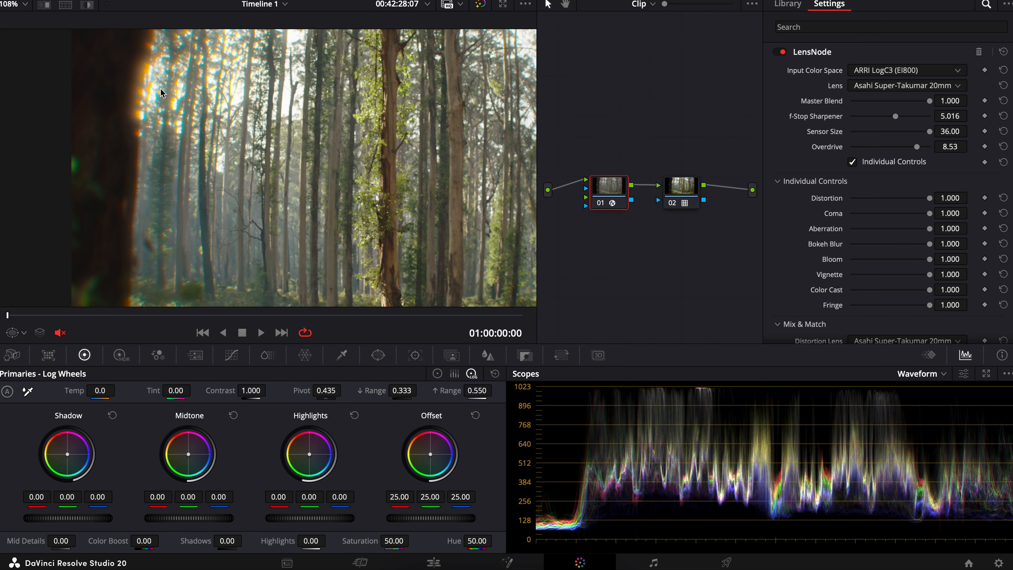
Step: Return the f-Stop Sharpener to 1.000 and check the whole frame
drag(894, 117, 823, 122)
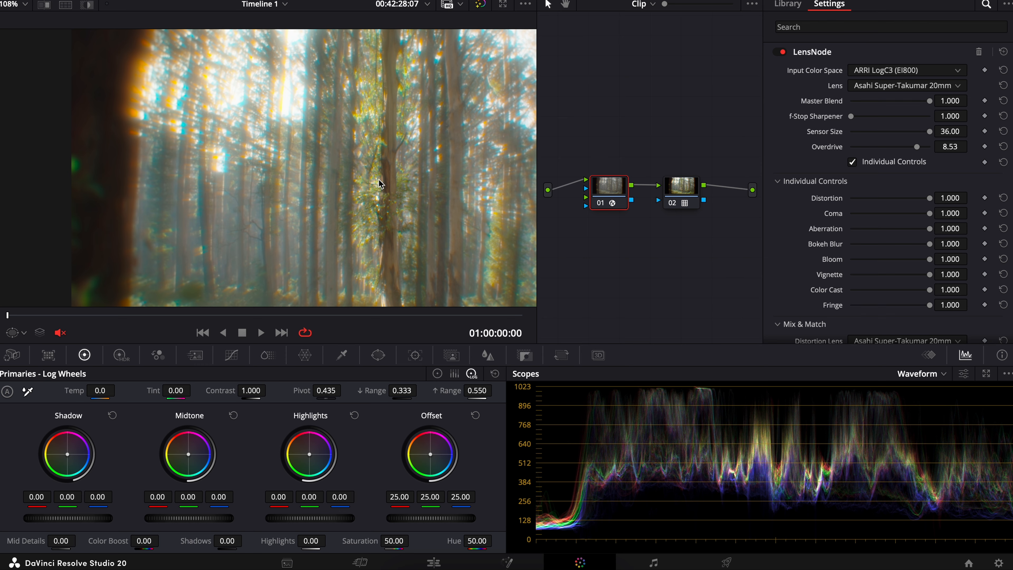
scroll(349, 184, down, 4)
scroll(350, 185, up, 3)
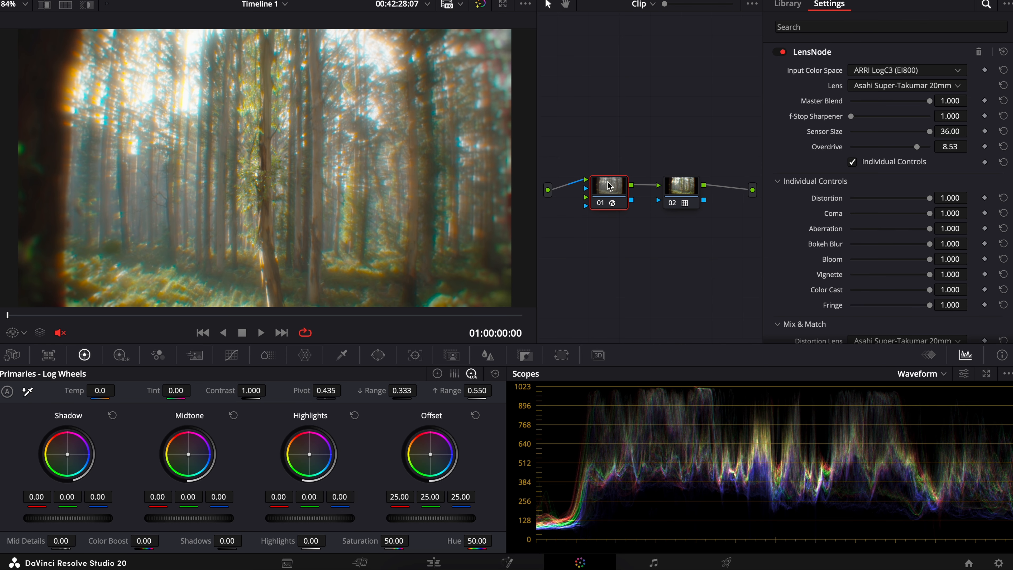
Step: Switch the lens to the LOMO Illumina S35 MK1 35mm and lower Overdrive to 1.00
click(900, 87)
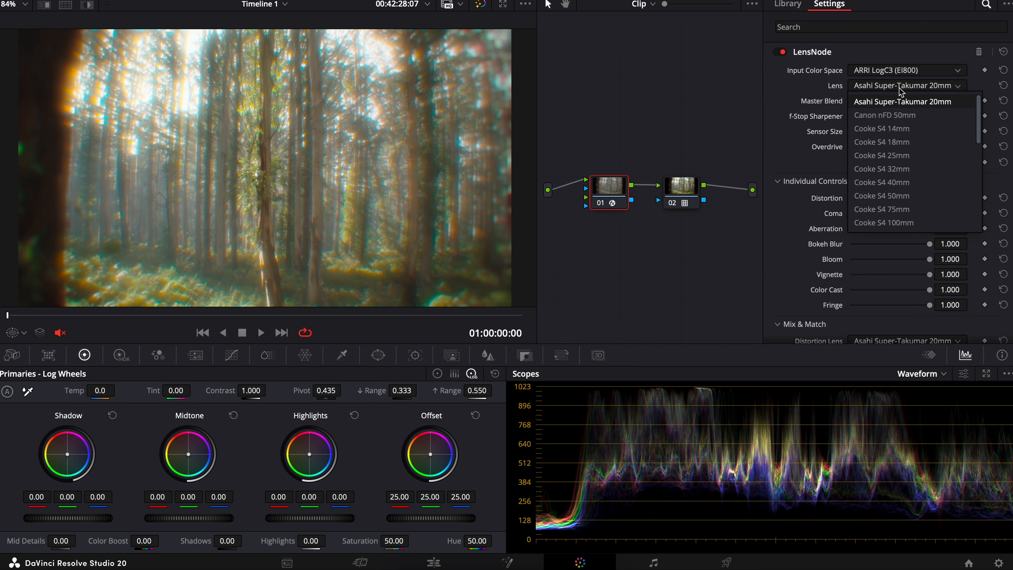
scroll(899, 171, down, 3)
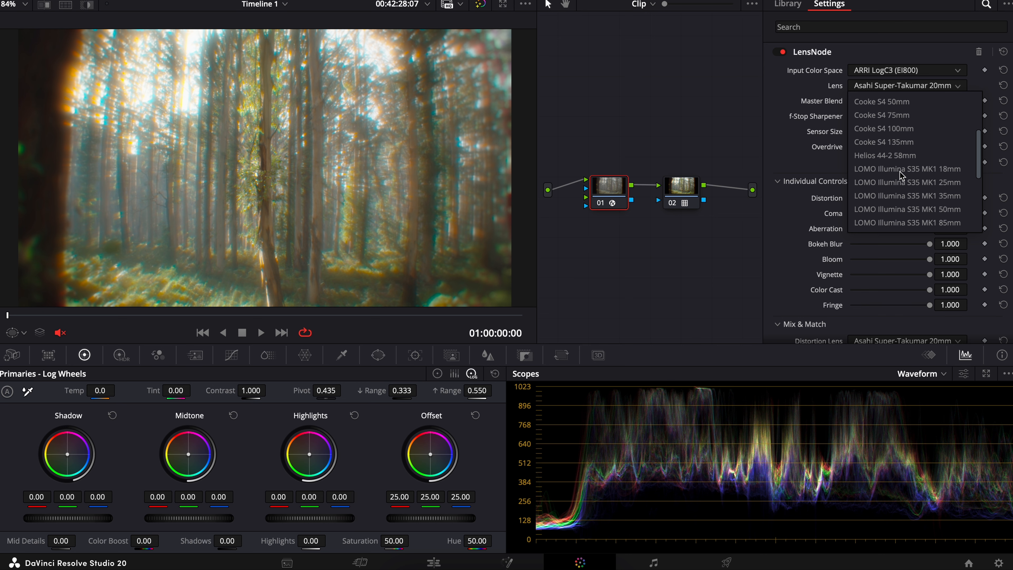
scroll(900, 171, down, 2)
click(928, 158)
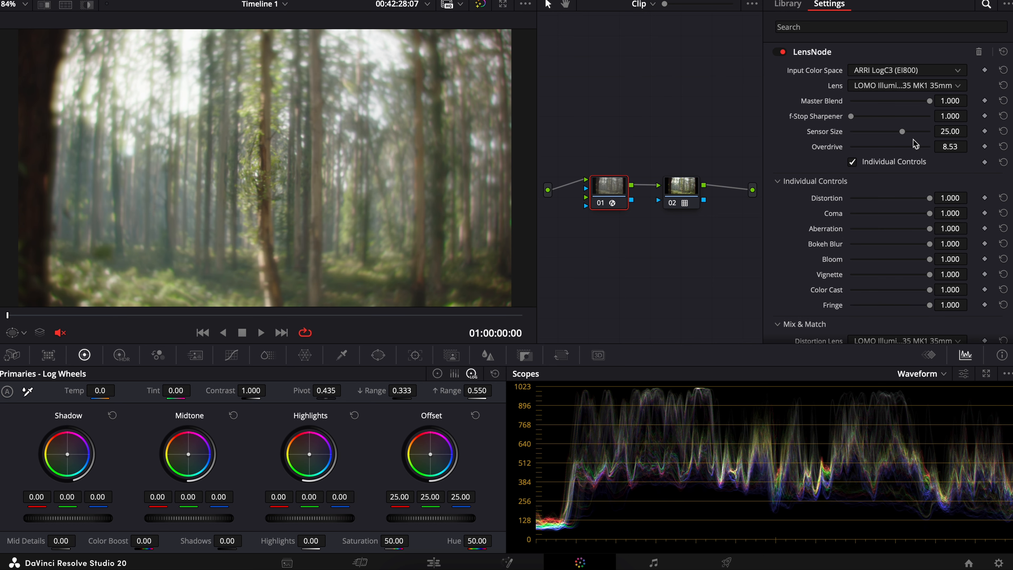
drag(917, 147, 821, 157)
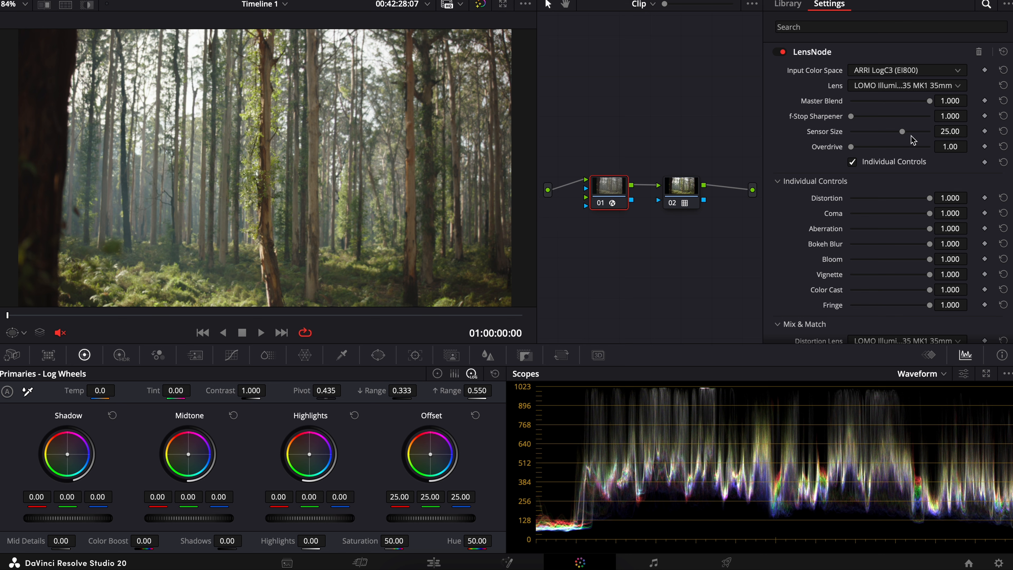
Step: Try a Sensor Size of 36.00 on the LOMO lens and return it to 25.00
drag(904, 136, 939, 140)
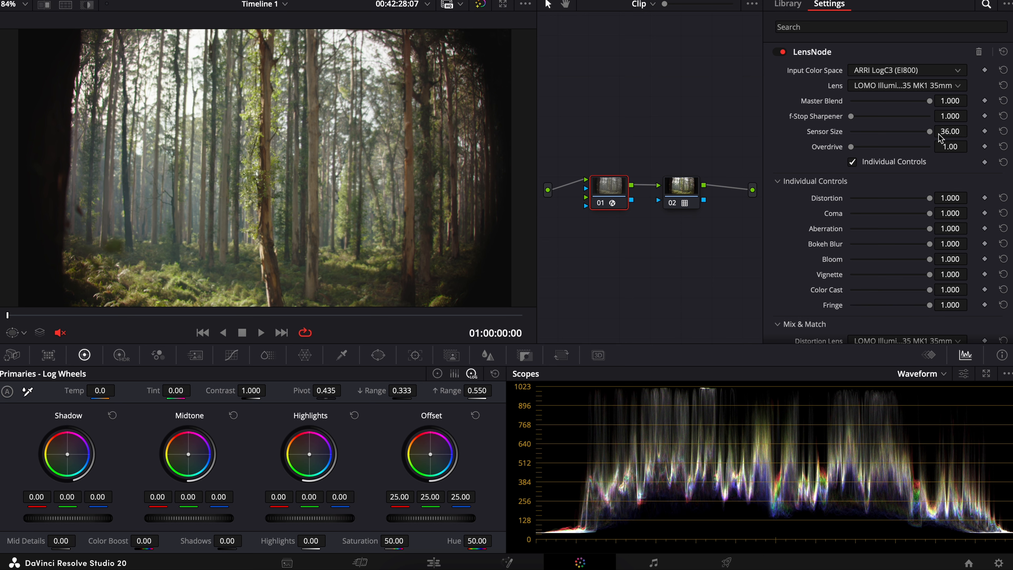
drag(933, 135, 961, 163)
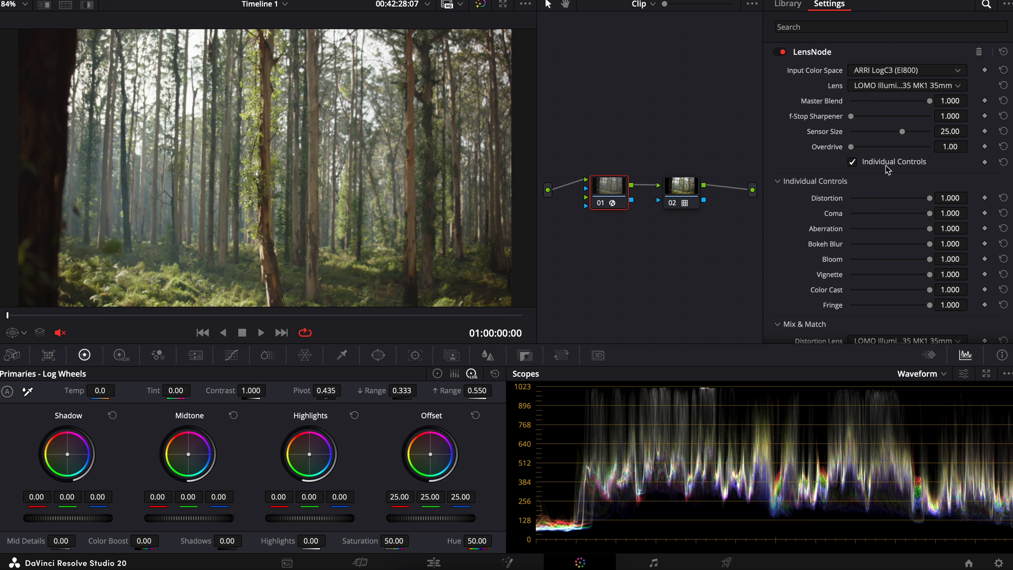
Step: Test Overdrive at 10.00, toggle Individual Controls off and on, and return Overdrive to 1.00
drag(852, 151, 934, 149)
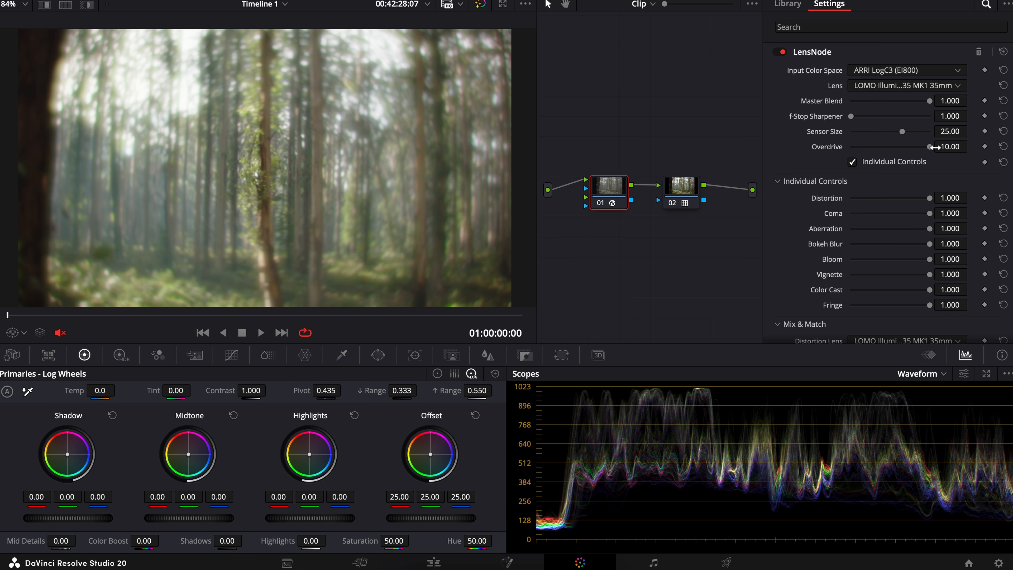
click(852, 162)
click(853, 162)
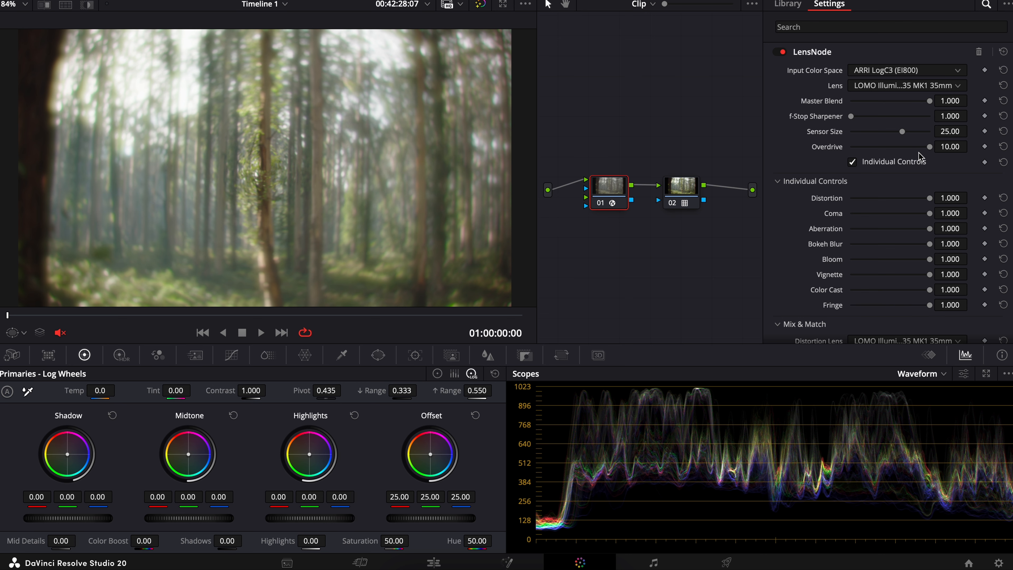
drag(928, 147, 868, 148)
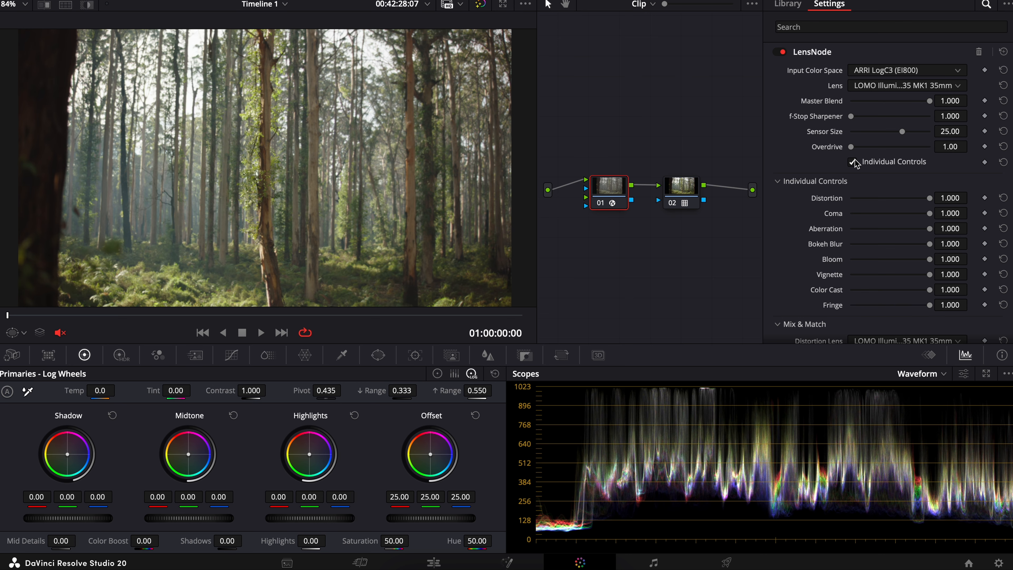
Step: Show the Individual Controls, switch the lens to LOMO Illumina S35 MK1 18mm, and test Distortion, leaving it at 1.000
click(853, 163)
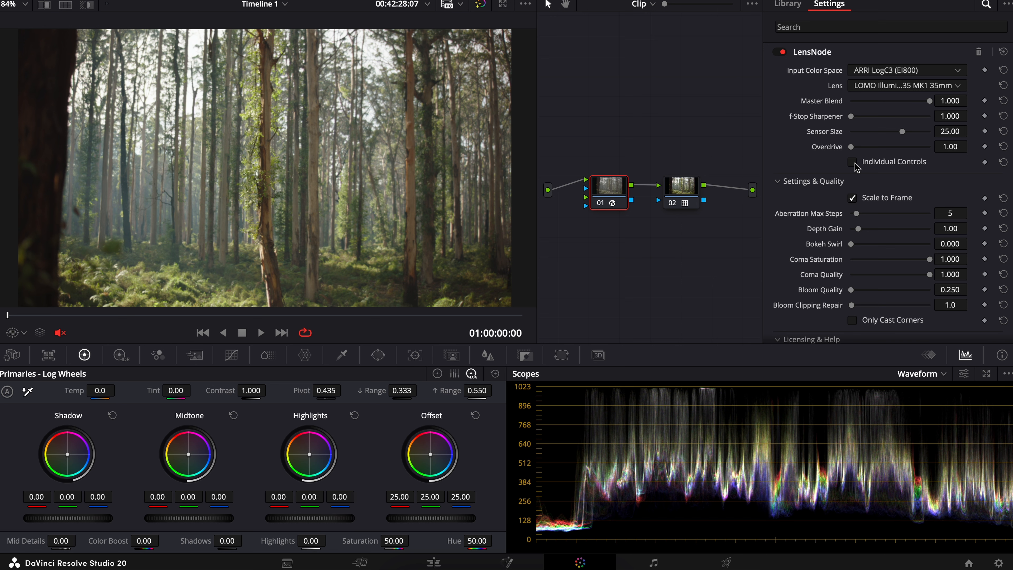
click(854, 163)
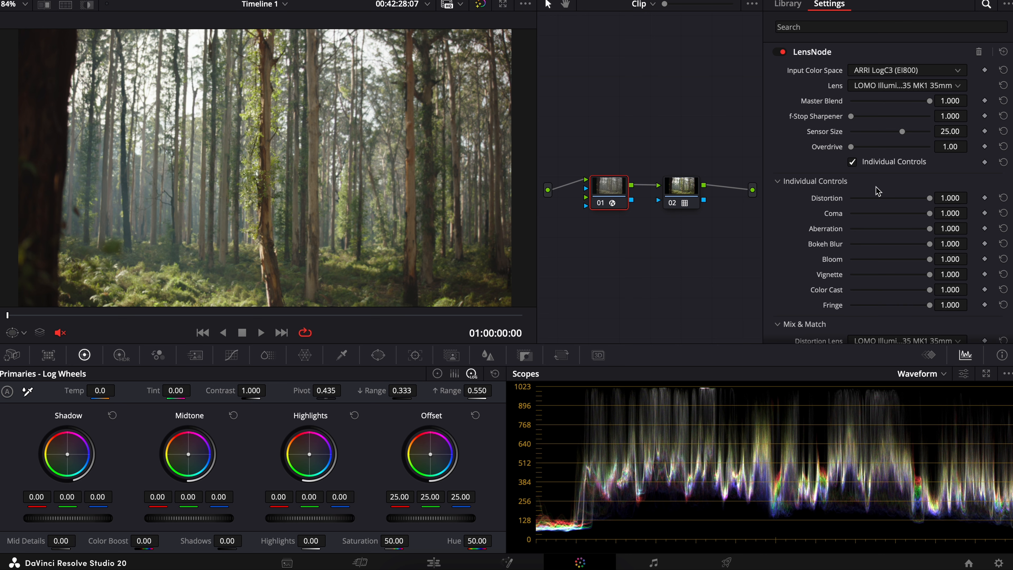
drag(930, 200, 951, 209)
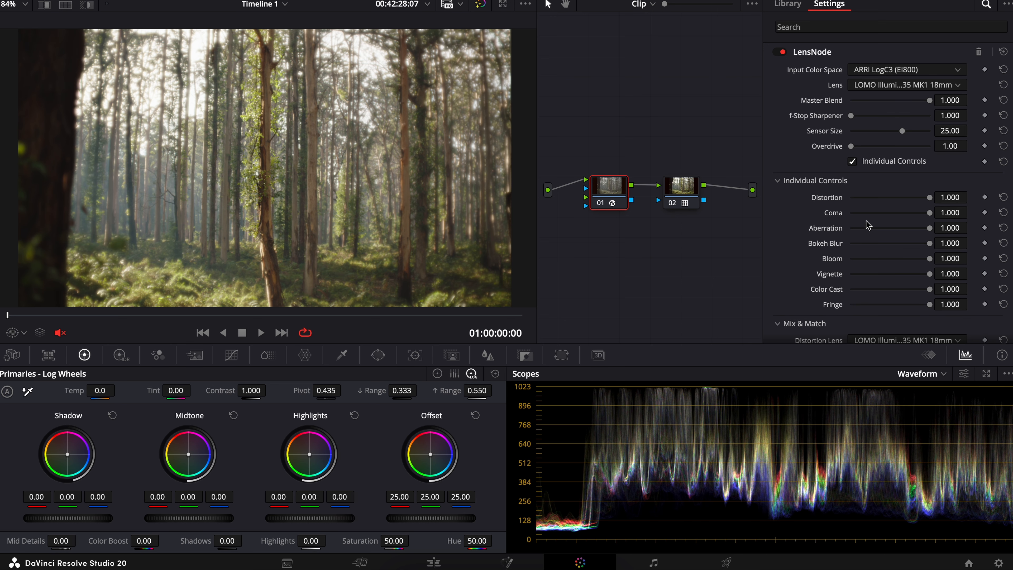
mouse_move(933, 203)
mouse_down()
mouse_move(878, 199)
mouse_move(973, 208)
mouse_move(930, 206)
mouse_up()
Step: Turn Scale to Frame off, test Distortion on the unscaled frame, return it to 1.000, and turn Scale to Frame on again
scroll(798, 208, down, 8)
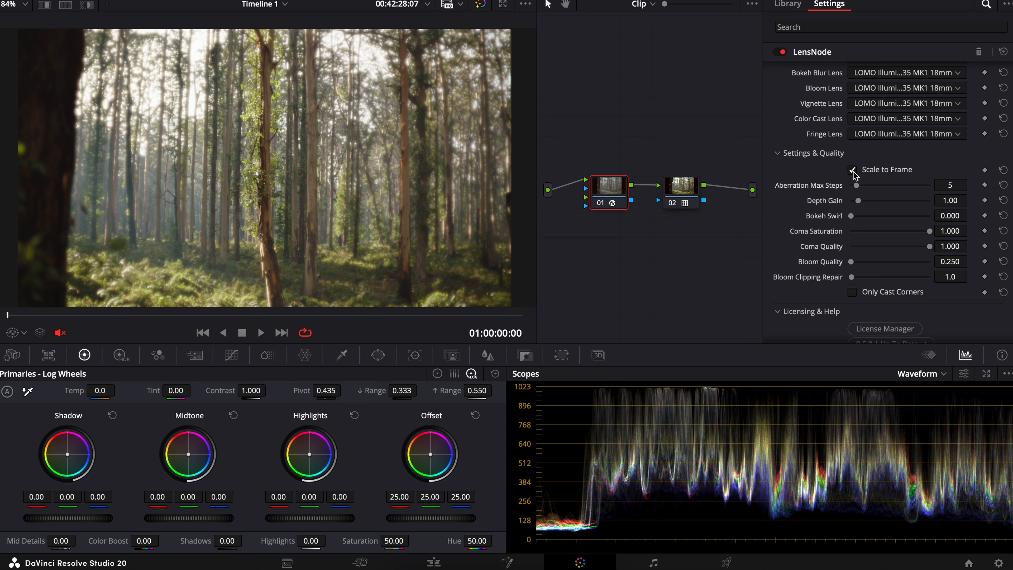
scroll(855, 175, up, 6)
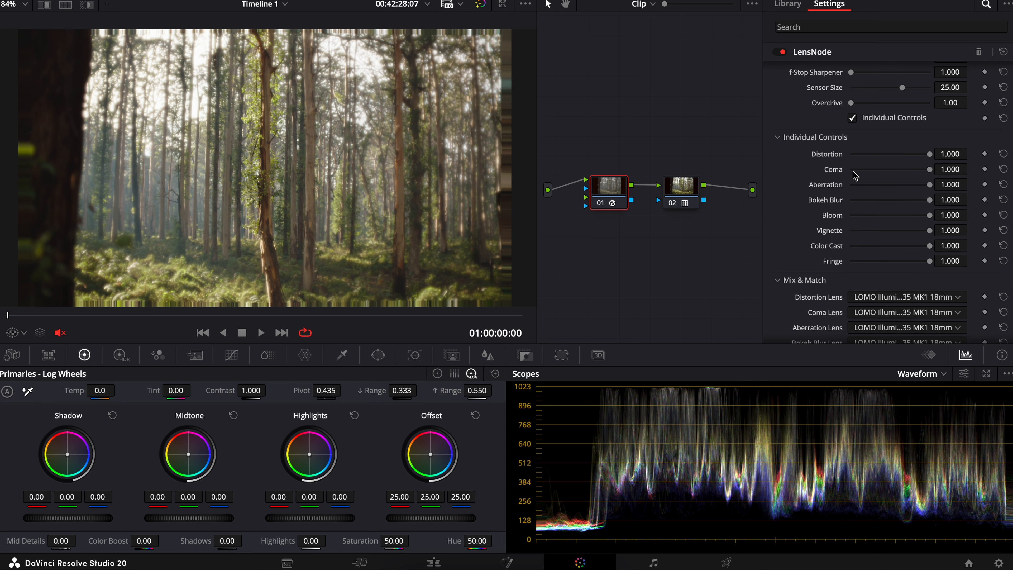
drag(925, 158, 982, 163)
scroll(803, 185, down, 6)
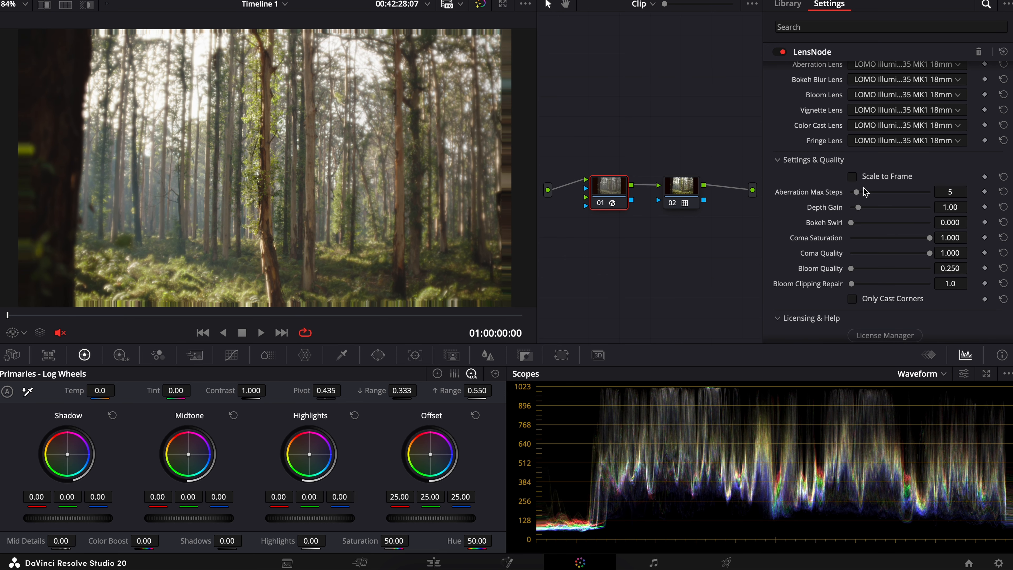
click(852, 177)
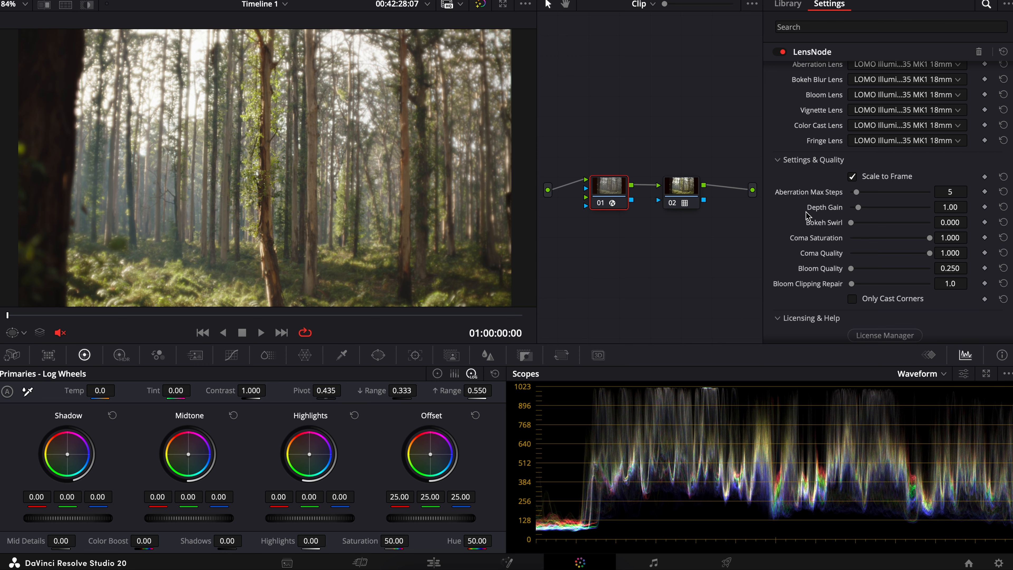
Step: Isolate Coma by setting Distortion, Aberration, Bokeh Blur, Bloom, Vignette, Color Cast and Fringe to 0.000
scroll(806, 216, up, 6)
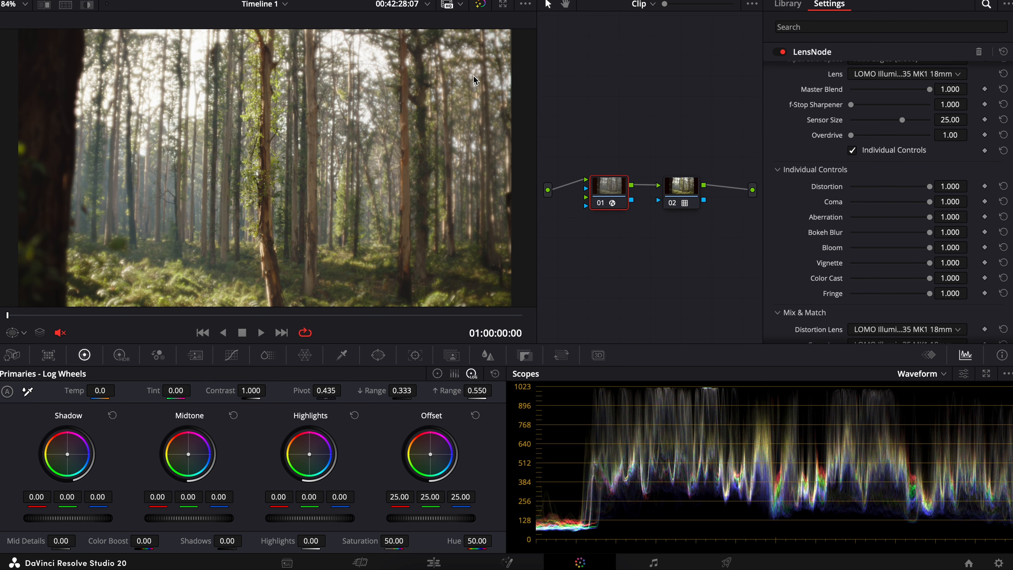
scroll(473, 80, up, 8)
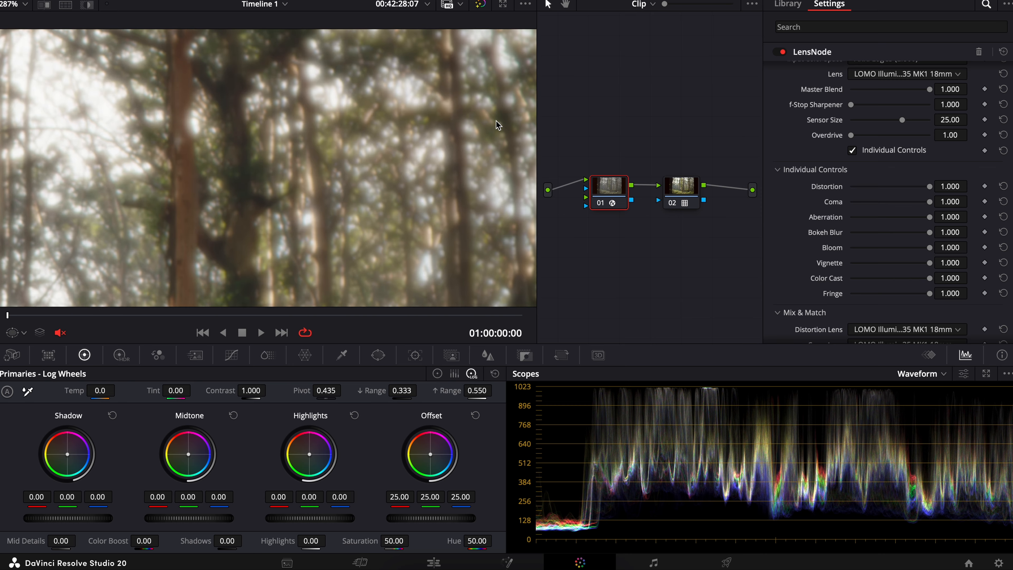
scroll(503, 125, down, 1)
drag(931, 188, 789, 187)
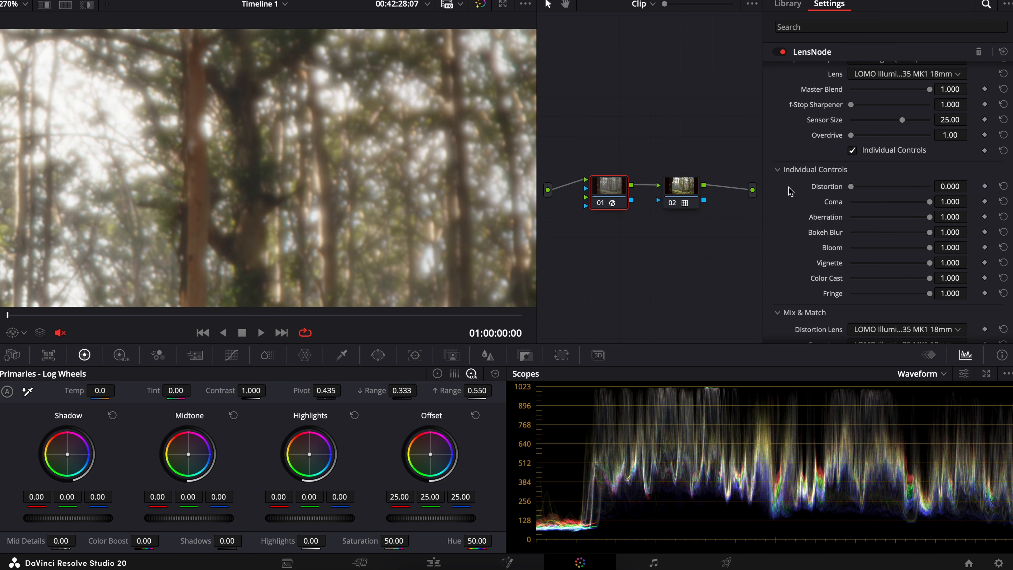
drag(933, 221, 807, 220)
drag(931, 235, 788, 236)
drag(930, 249, 804, 252)
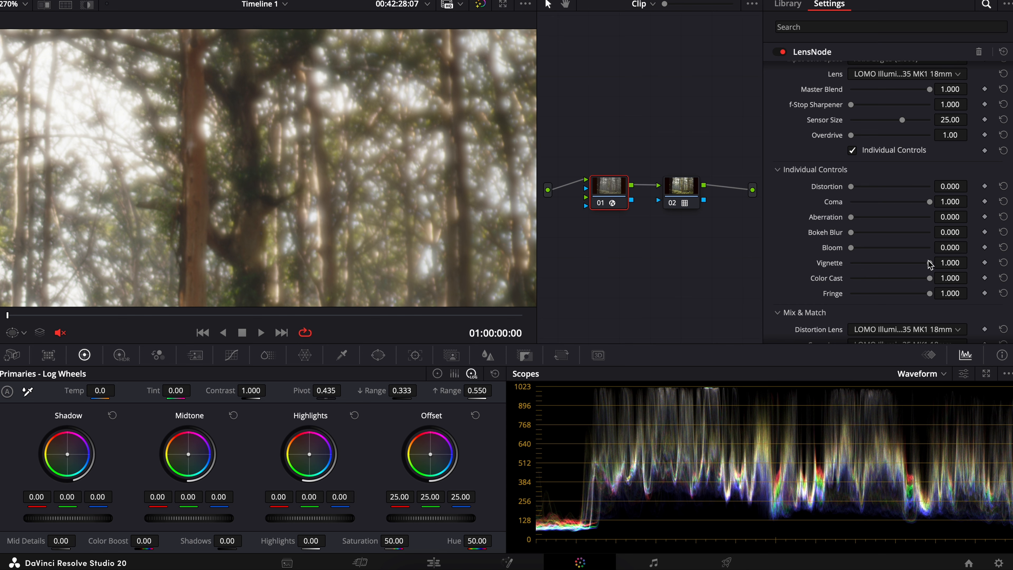
drag(930, 264, 830, 264)
drag(886, 281, 828, 298)
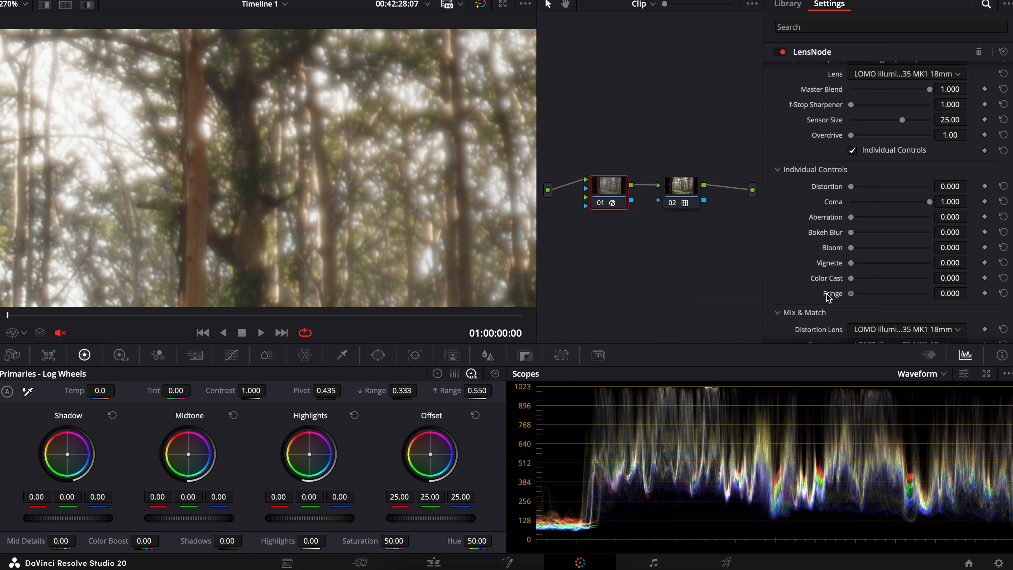
Step: Compare the forest image at different Coma strengths, then isolate Aberration with Coma at 0.000 and Aberration at 1.000
drag(927, 204, 854, 204)
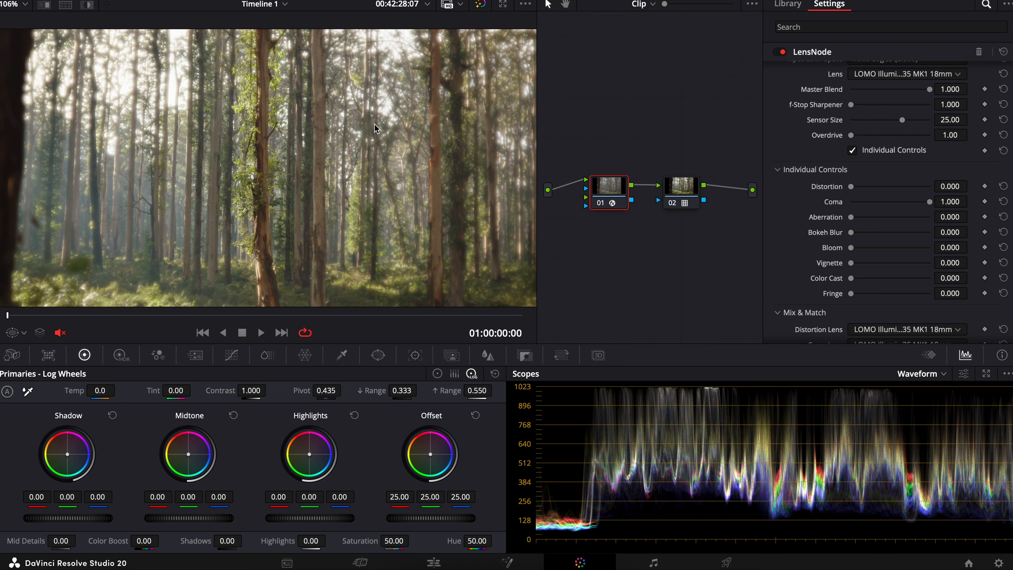
scroll(377, 128, down, 5)
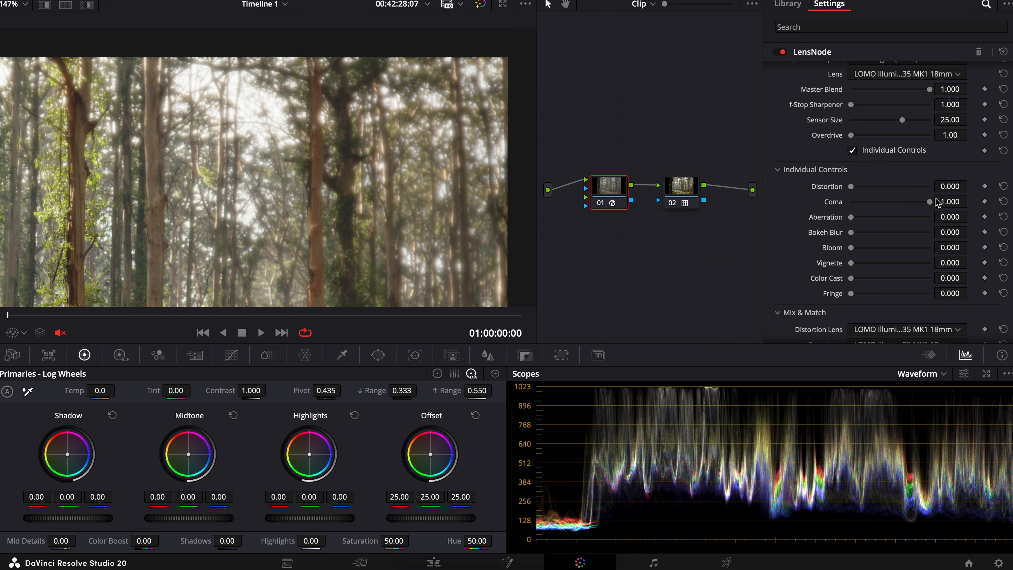
drag(932, 204, 956, 224)
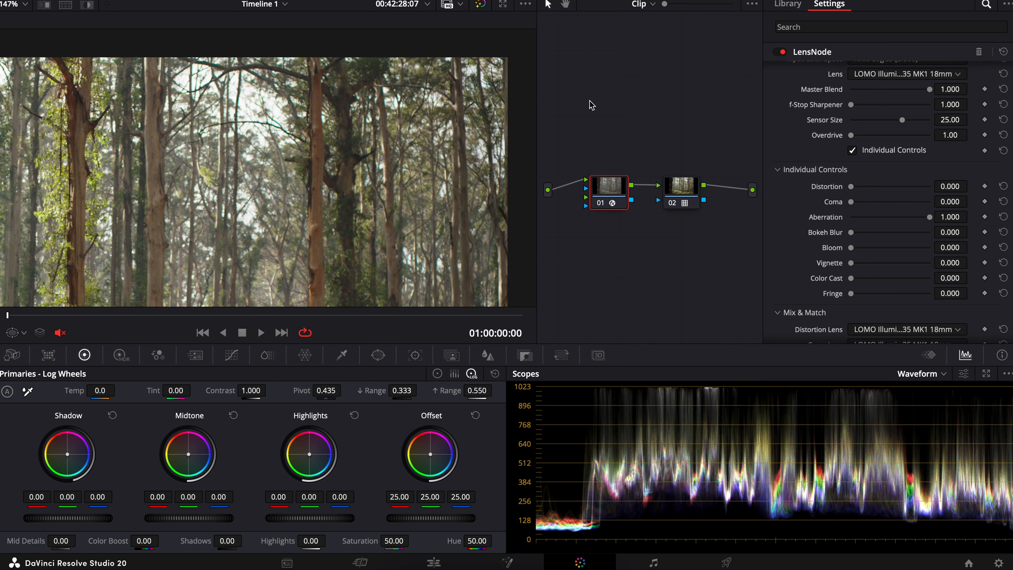
Step: Raise Overdrive to 10.00 and compare weaker Aberration in the magnified trees, returning Aberration to 1.000
scroll(479, 107, up, 12)
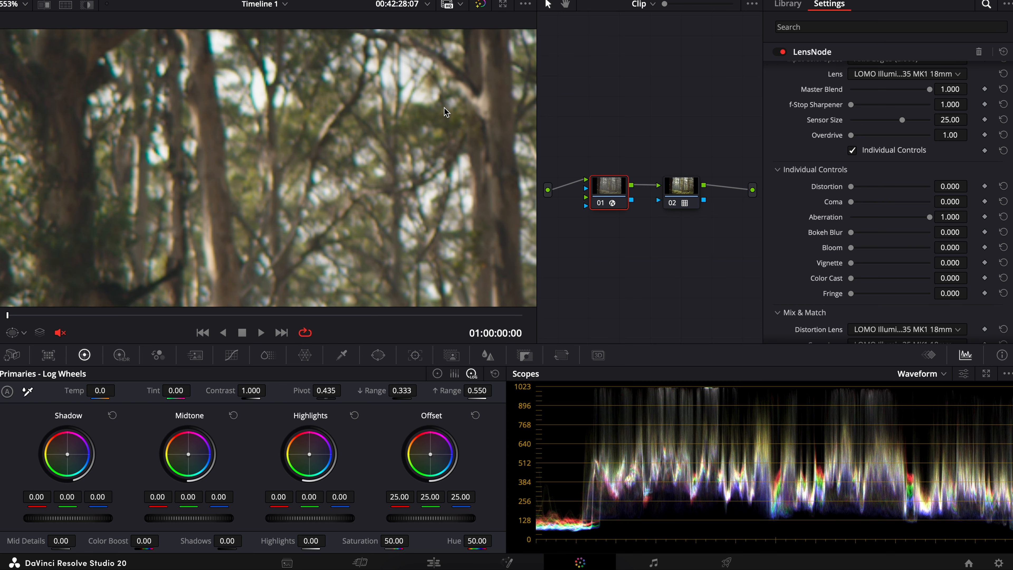
scroll(446, 112, down, 2)
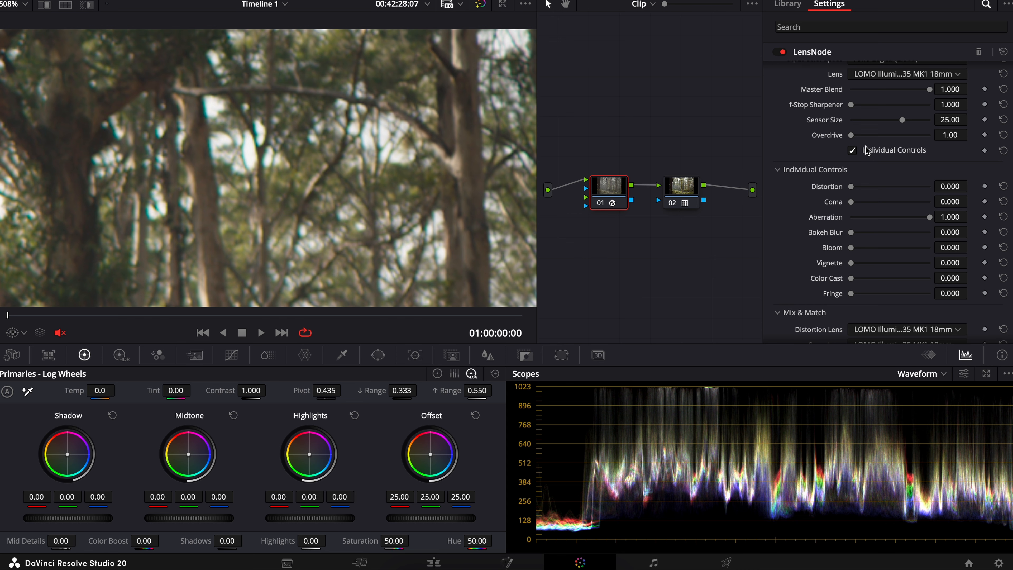
drag(854, 136, 935, 140)
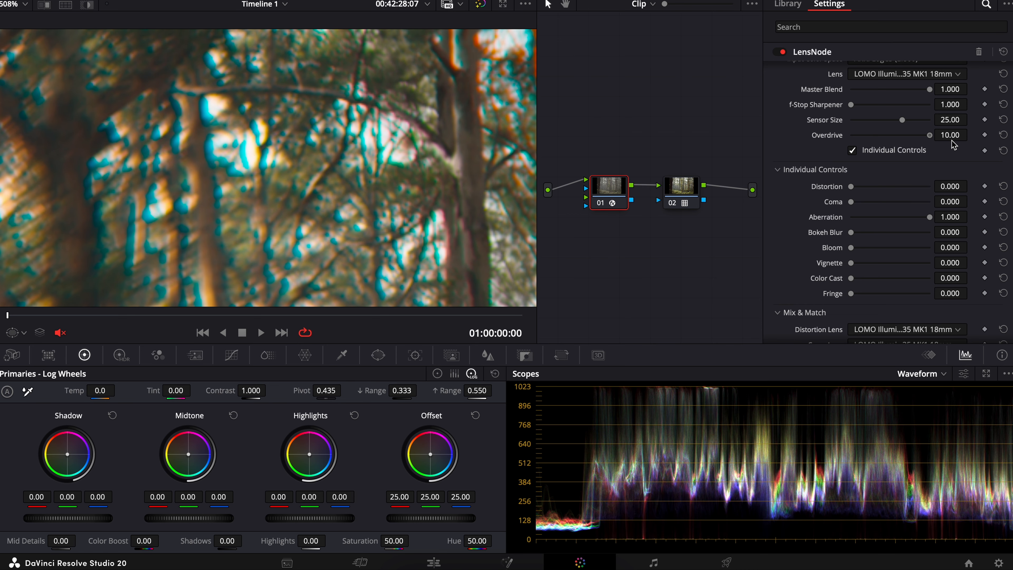
drag(929, 217, 892, 220)
double_click(905, 219)
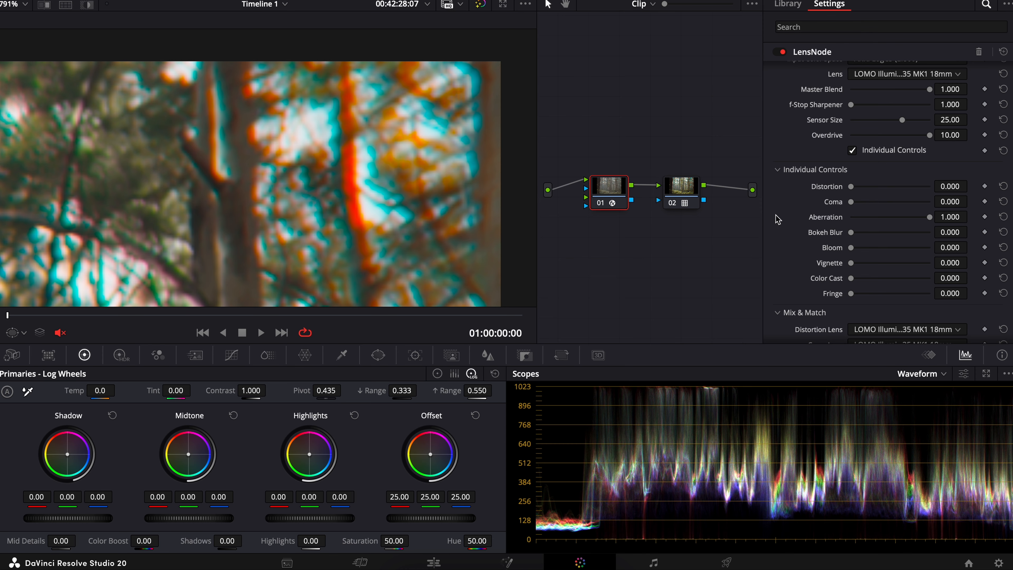
Step: Switch the lens to Asahi Super-Takumar 20mm and test its Aberration, leaving the strength at 1.000
scroll(464, 226, down, 3)
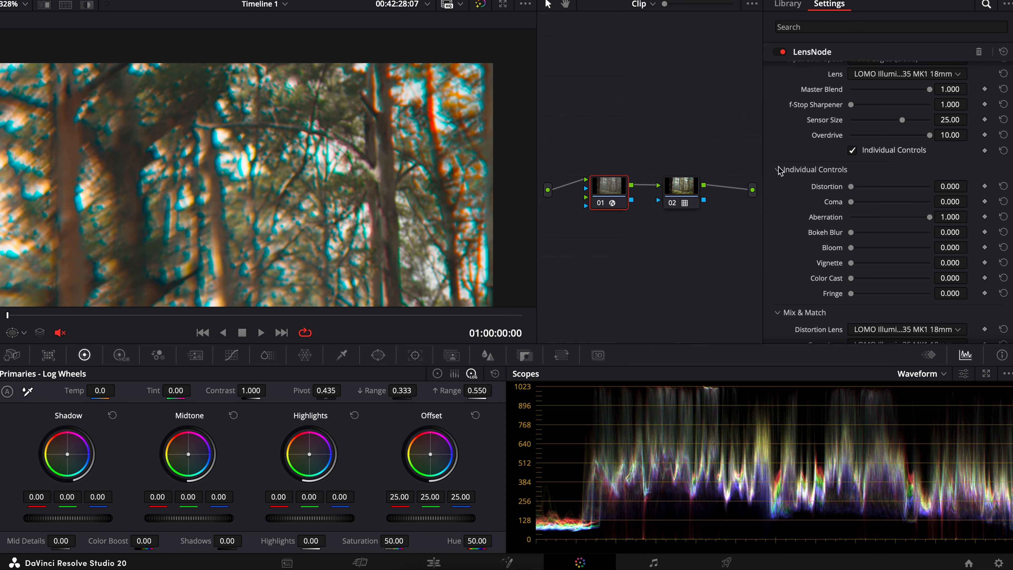
scroll(779, 170, up, 1)
click(914, 85)
click(915, 103)
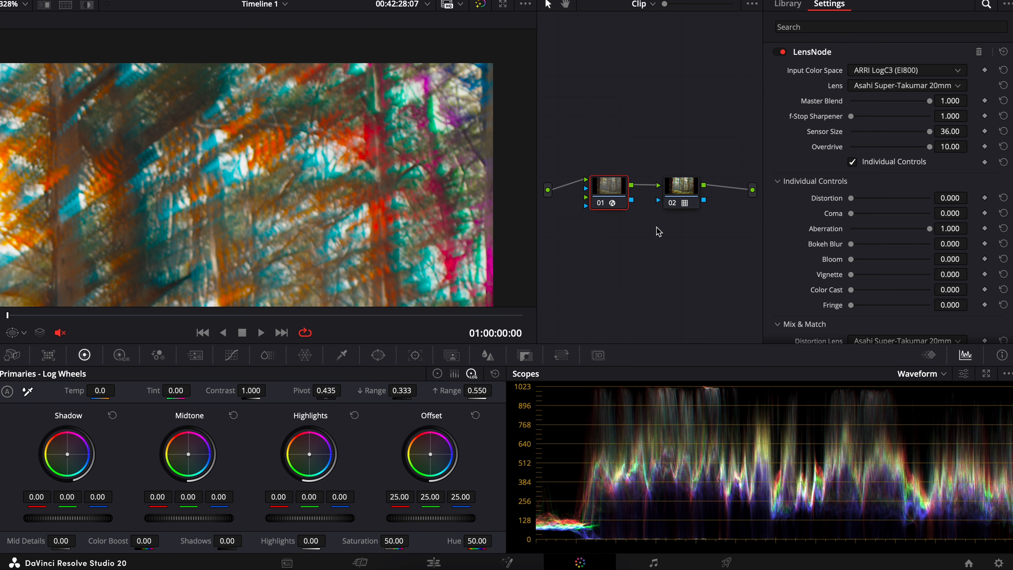
drag(926, 234, 971, 243)
Step: Test Aberration Max Steps at 29 on the magnified color fringes and reset it to 5
scroll(254, 172, up, 5)
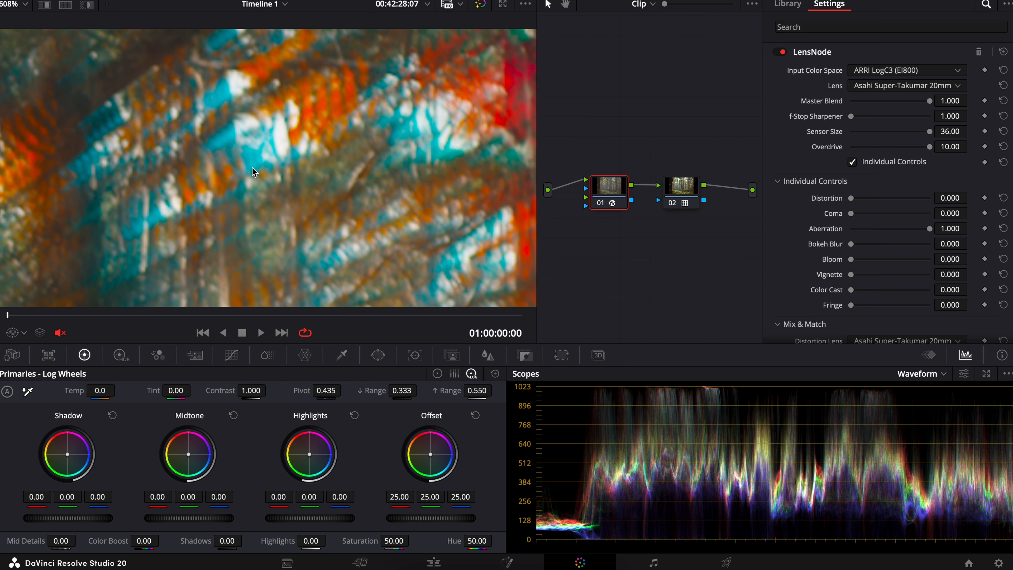
scroll(239, 171, down, 2)
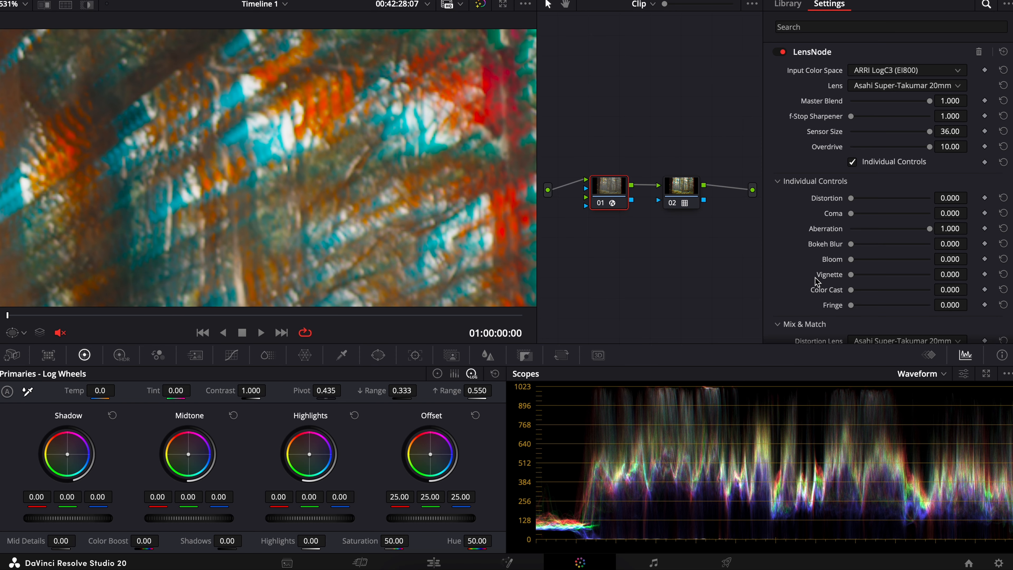
scroll(815, 277, down, 8)
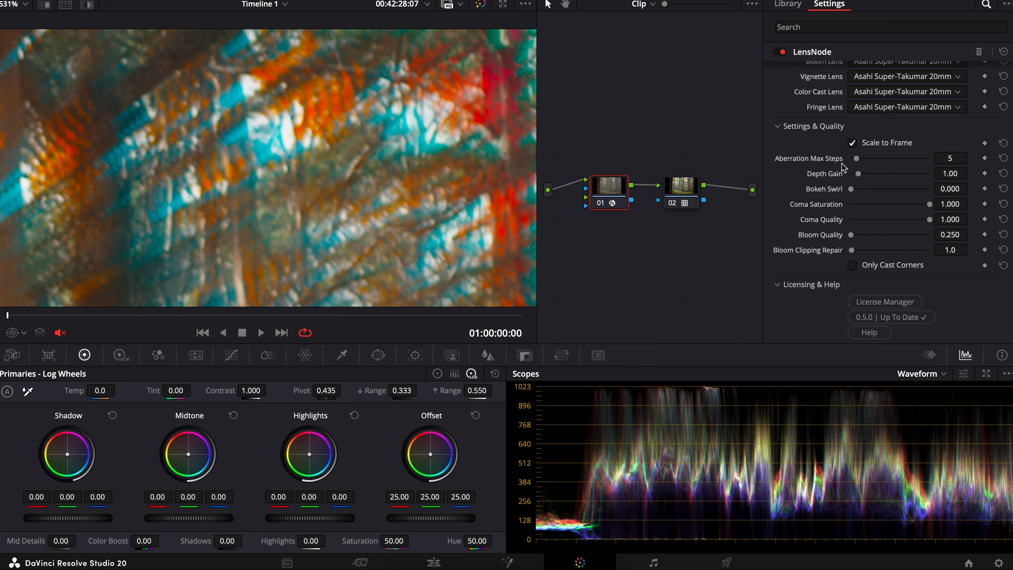
drag(860, 161, 922, 158)
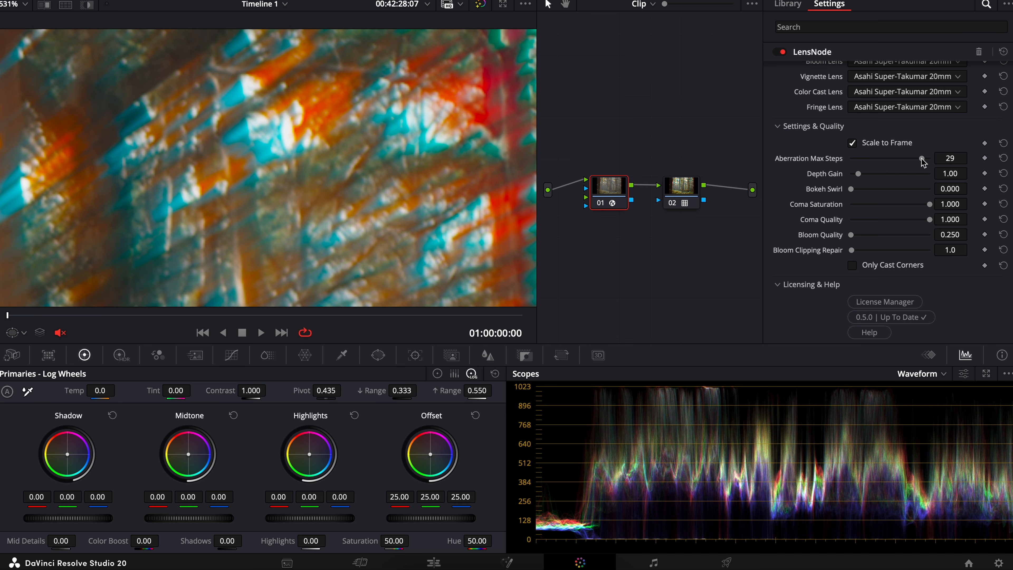
scroll(446, 148, down, 5)
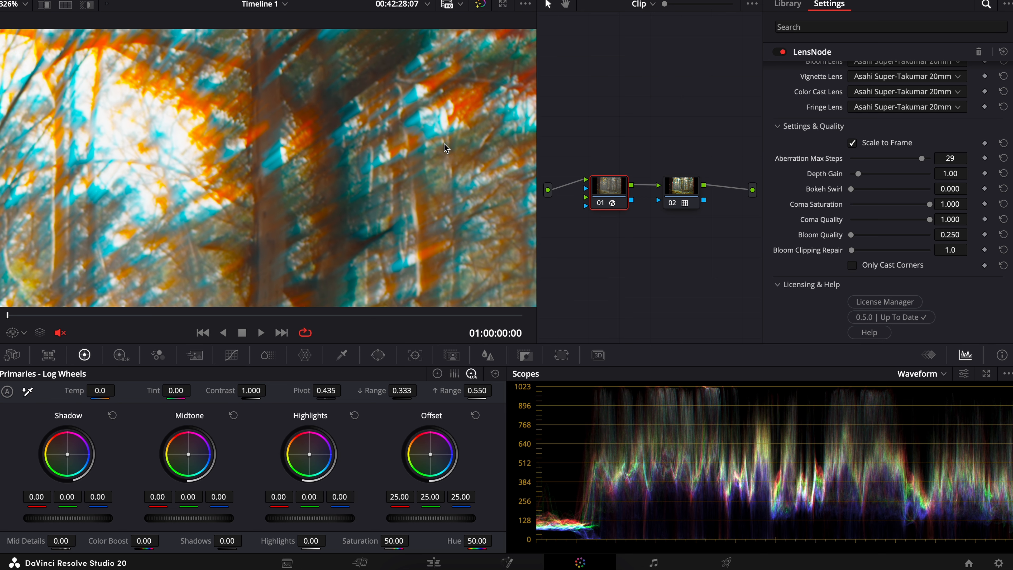
scroll(445, 148, up, 2)
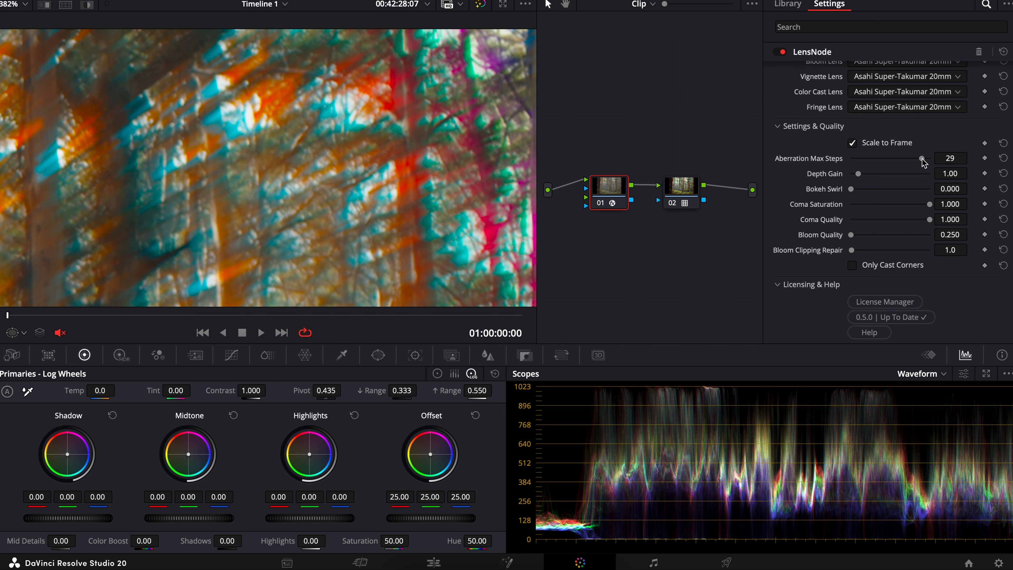
click(1004, 159)
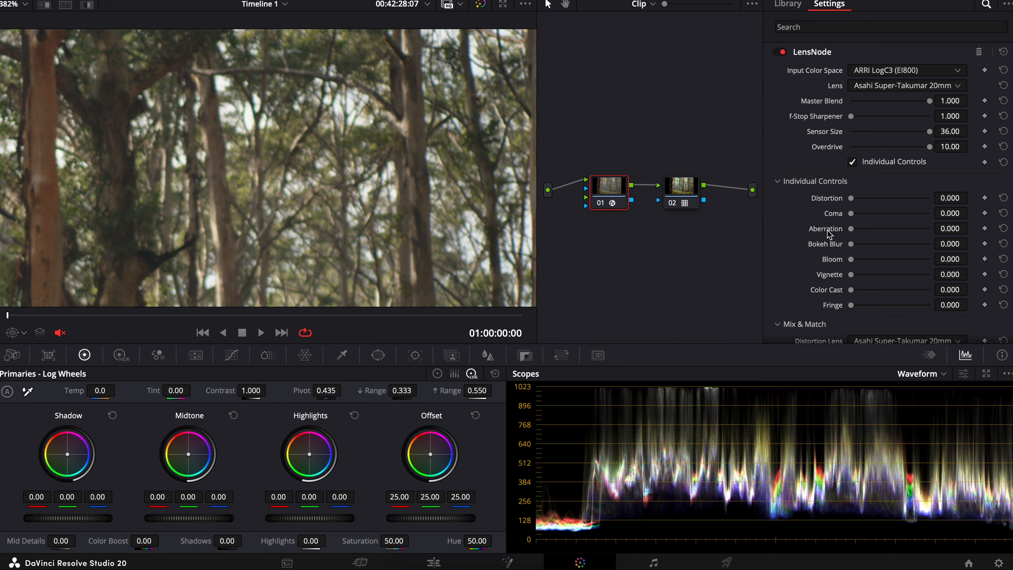
Step: Isolate Bokeh Blur at 1.000 with Aberration at 0.000, and lower Overdrive to 5.40
drag(851, 244, 981, 245)
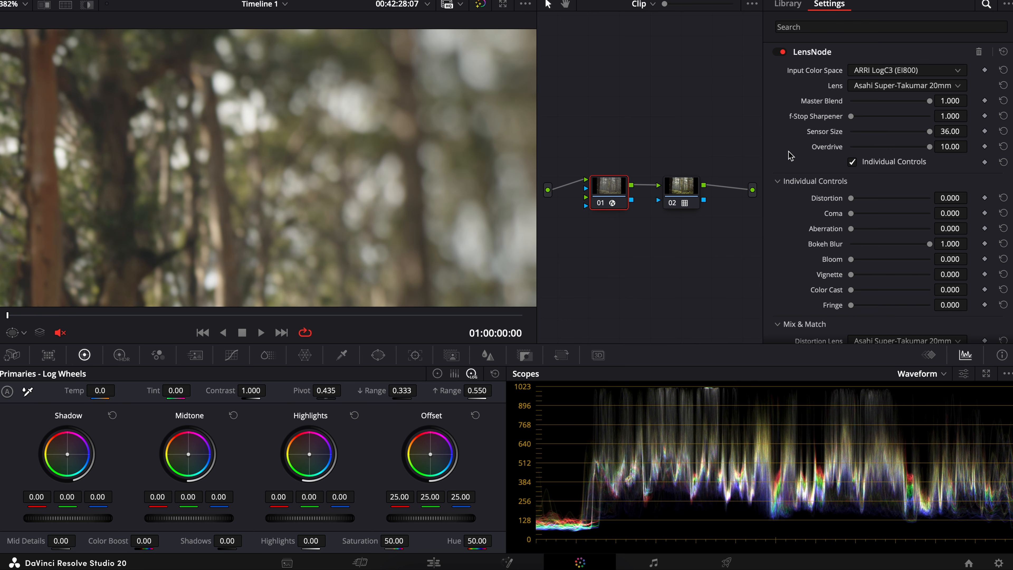
scroll(405, 196, down, 3)
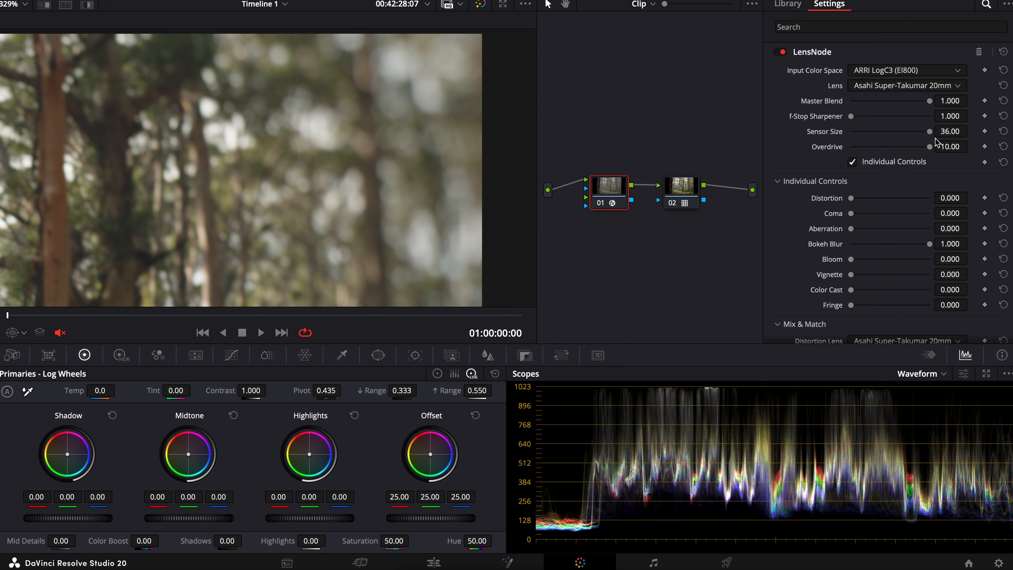
drag(930, 147, 892, 154)
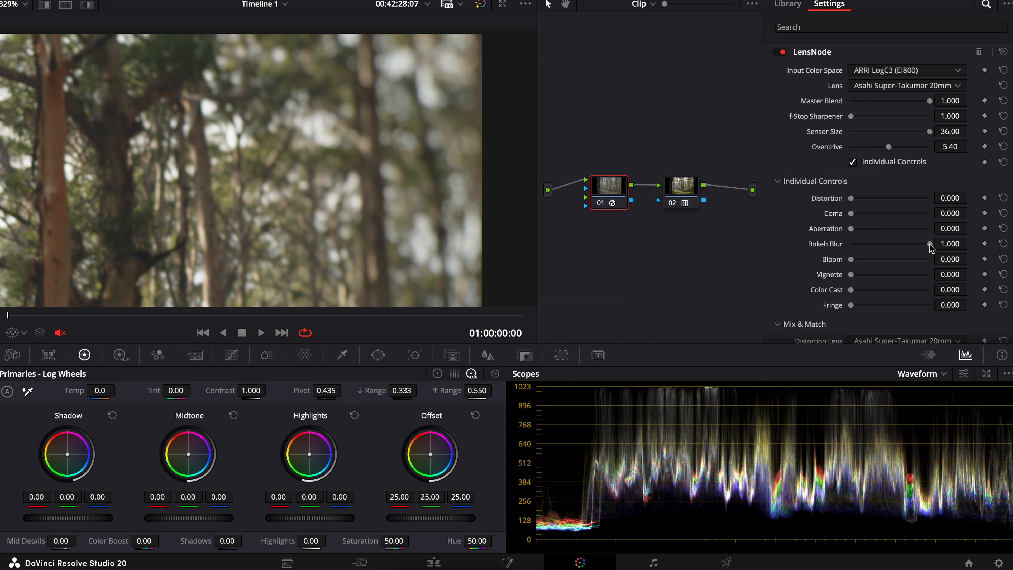
Step: Vary Bokeh Blur, return it to 1.000, and compare the blur at the center and edge of the frame
drag(929, 245, 1005, 271)
scroll(370, 247, down, 8)
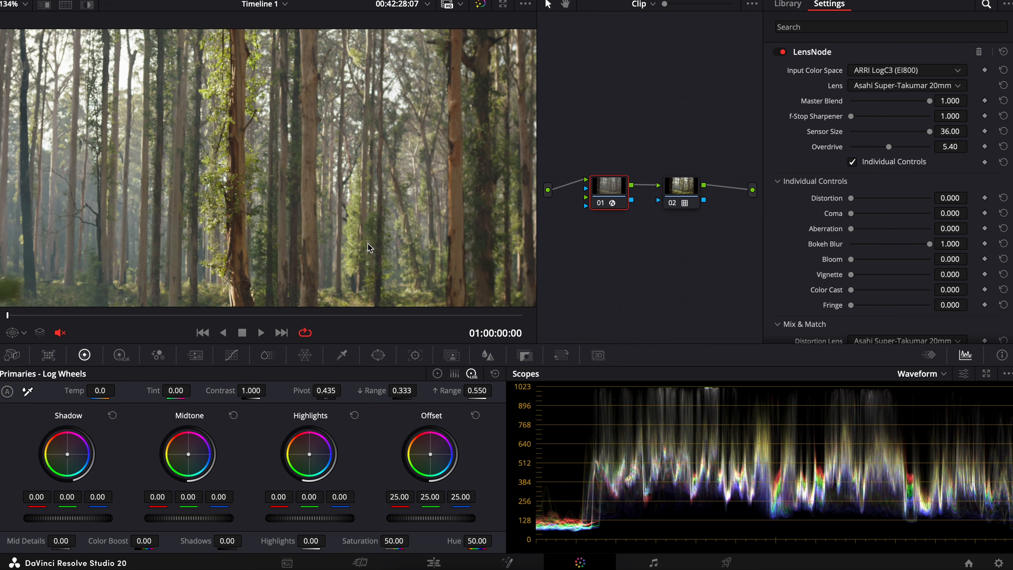
scroll(370, 248, up, 4)
Step: Set Bokeh Swirl to 0.426 and inspect the bokeh shapes near the edge of the frame
scroll(808, 245, down, 10)
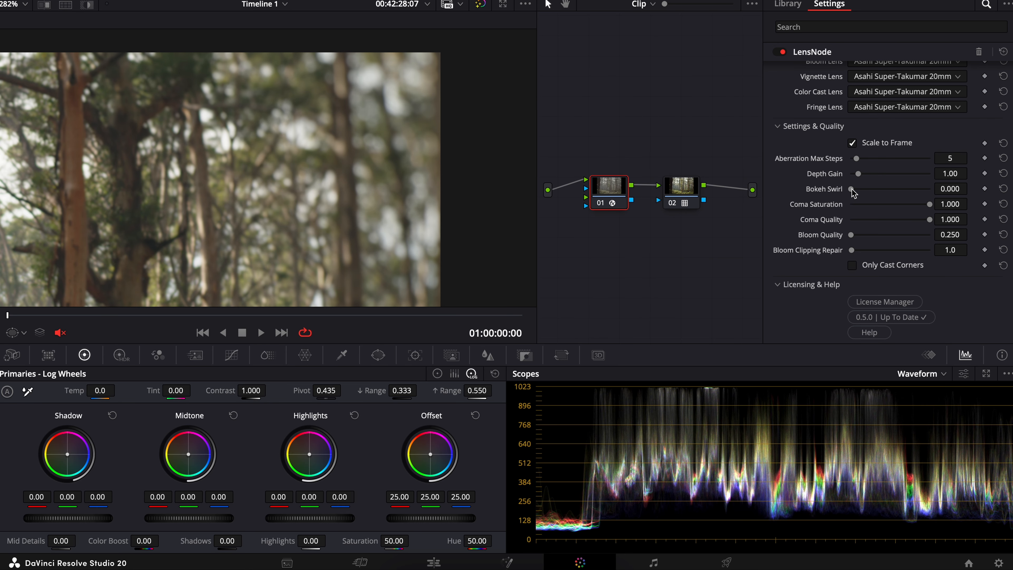
drag(852, 193, 885, 201)
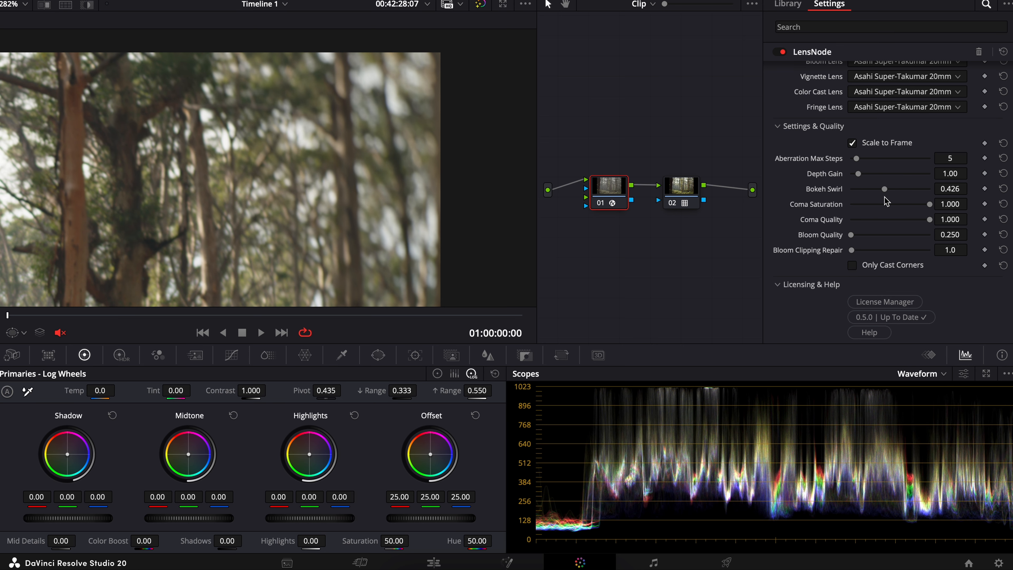
scroll(383, 199, up, 5)
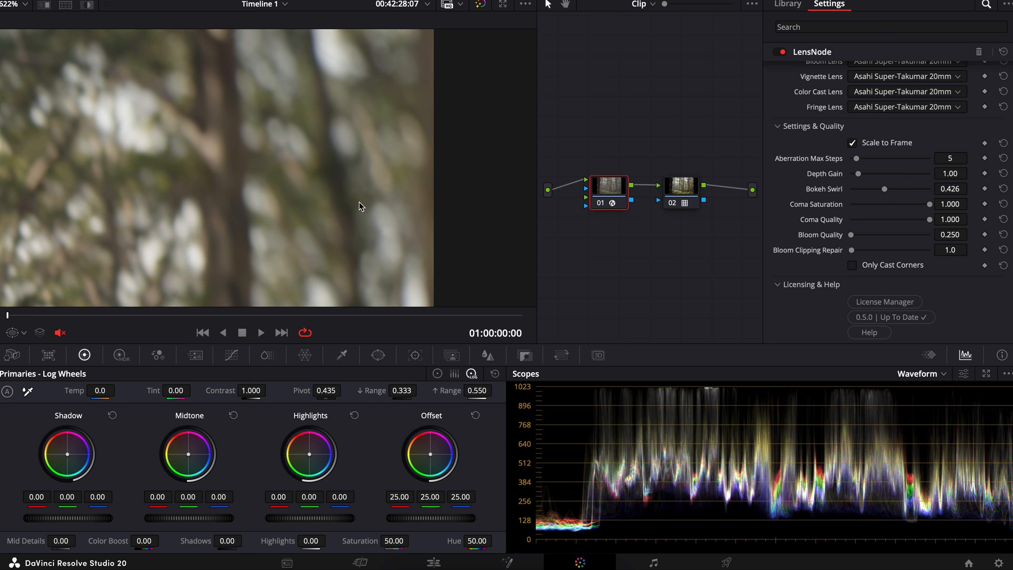
scroll(385, 159, up, 3)
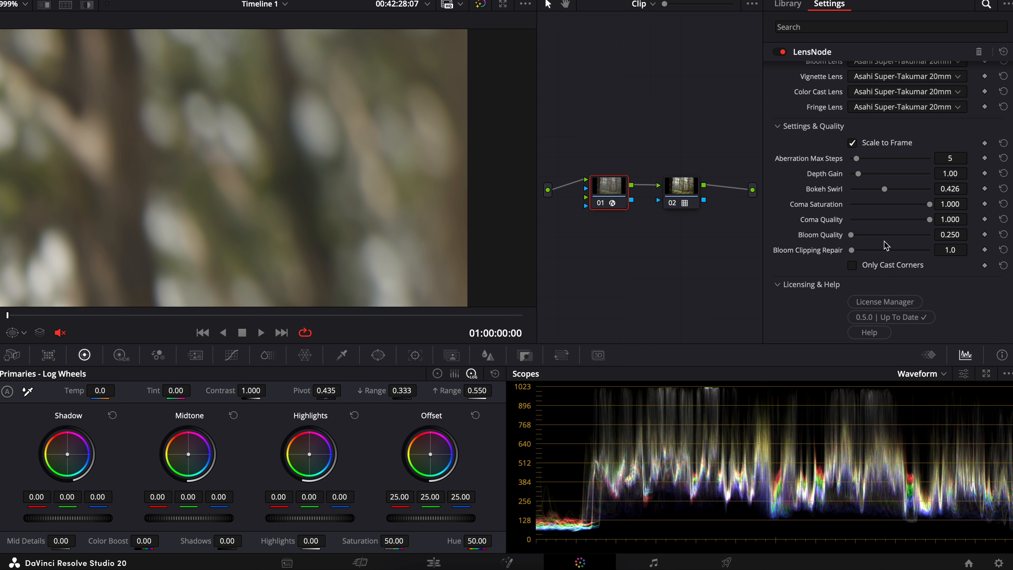
Step: Set Bokeh Swirl to 0.000 and compare the bokeh shapes near the edge of the frame
drag(885, 190, 834, 198)
scroll(434, 213, down, 5)
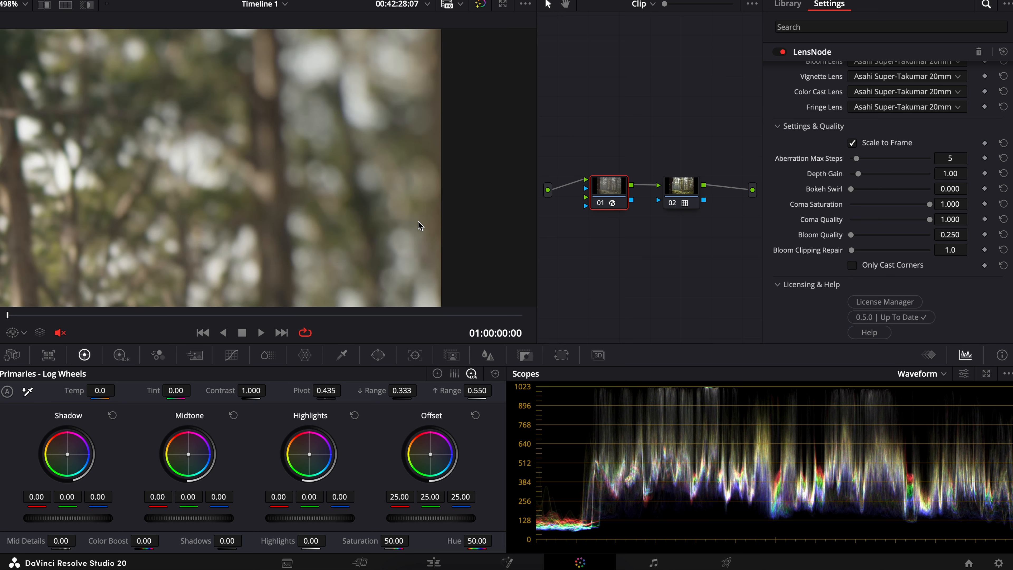
Step: Isolate Bloom at 1.000 with Bokeh Blur at 0.000, and inspect the glow around the bright highlights between the trees
scroll(931, 169, up, 6)
drag(931, 169, 1005, 182)
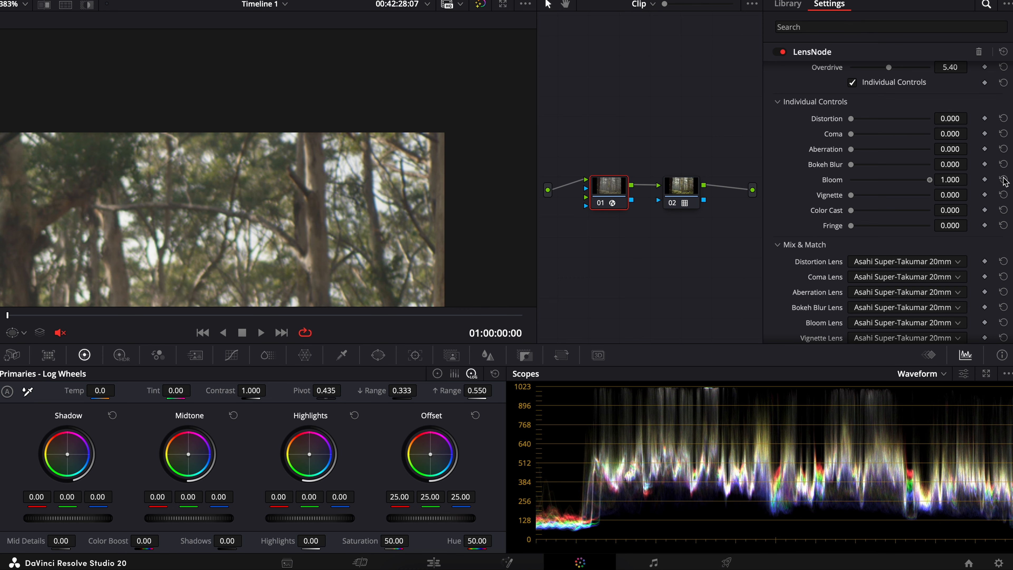
scroll(251, 231, down, 8)
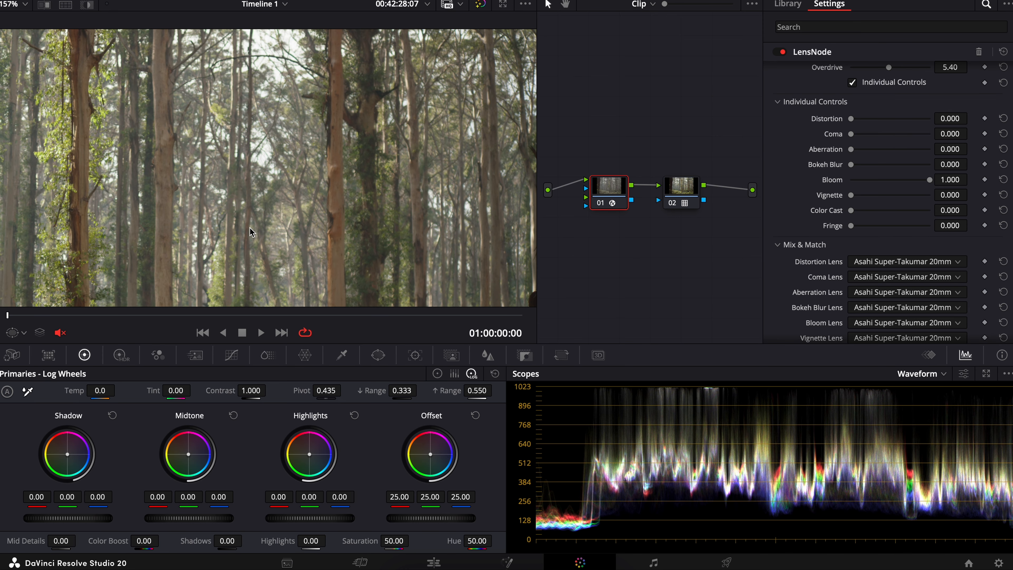
scroll(252, 231, up, 1)
drag(929, 180, 1012, 196)
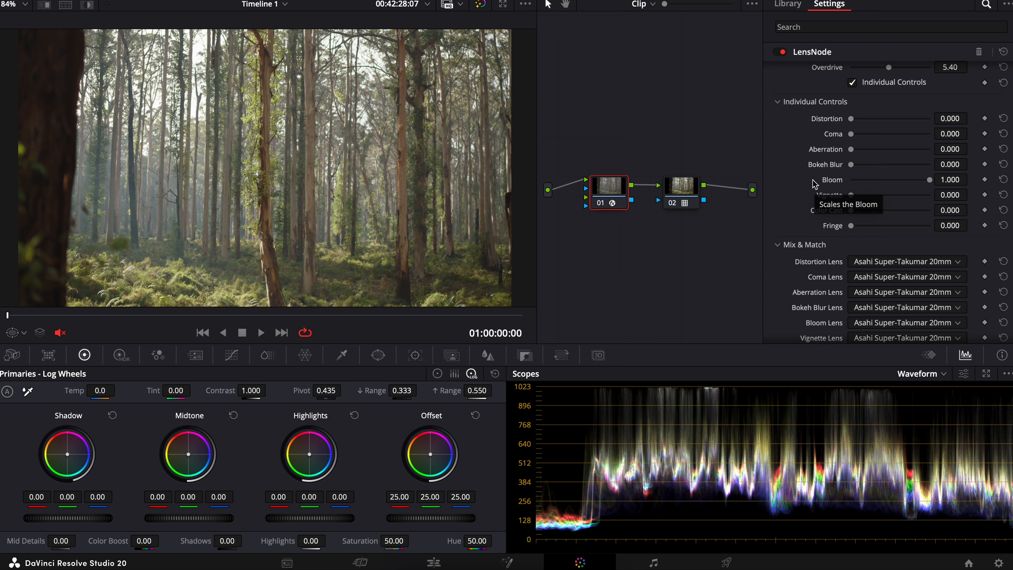
Step: Isolate Vignette at 1.000 with Bloom at 0.000, using the LOMO Illumina S35 MK1 25mm lens at Sensor Size 36.00
drag(930, 179, 999, 197)
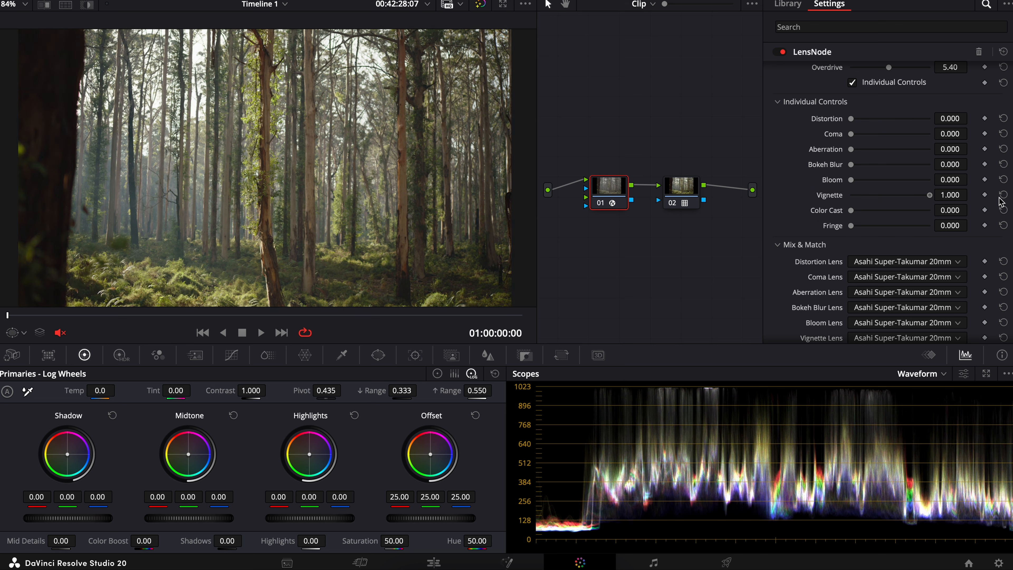
scroll(771, 144, up, 4)
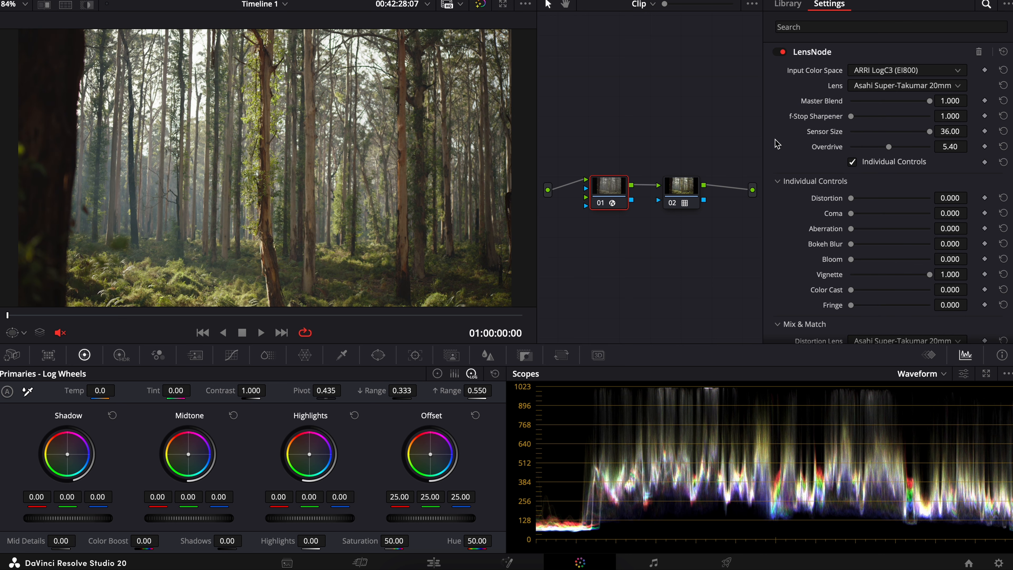
click(906, 86)
scroll(909, 176, down, 3)
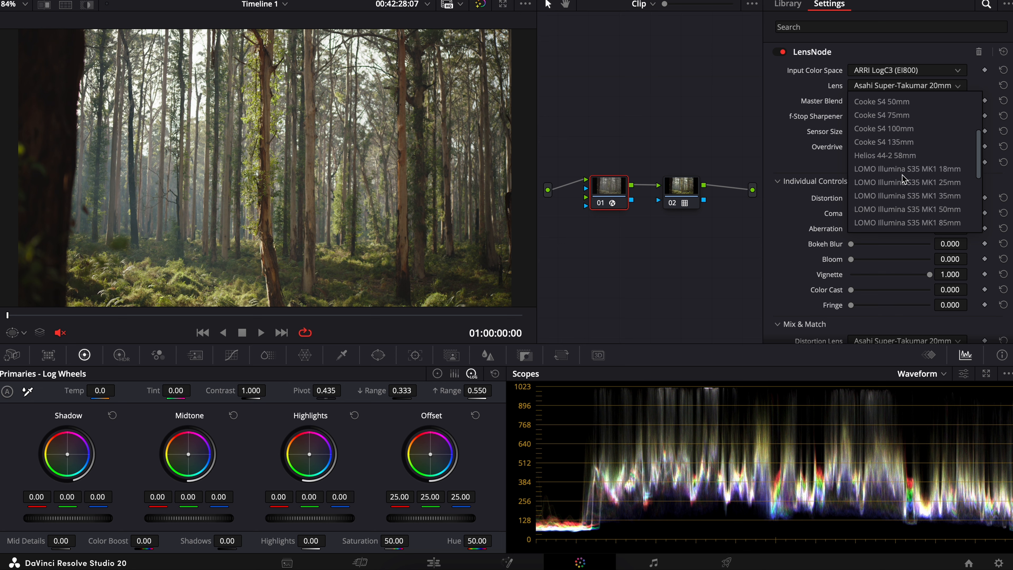
click(909, 182)
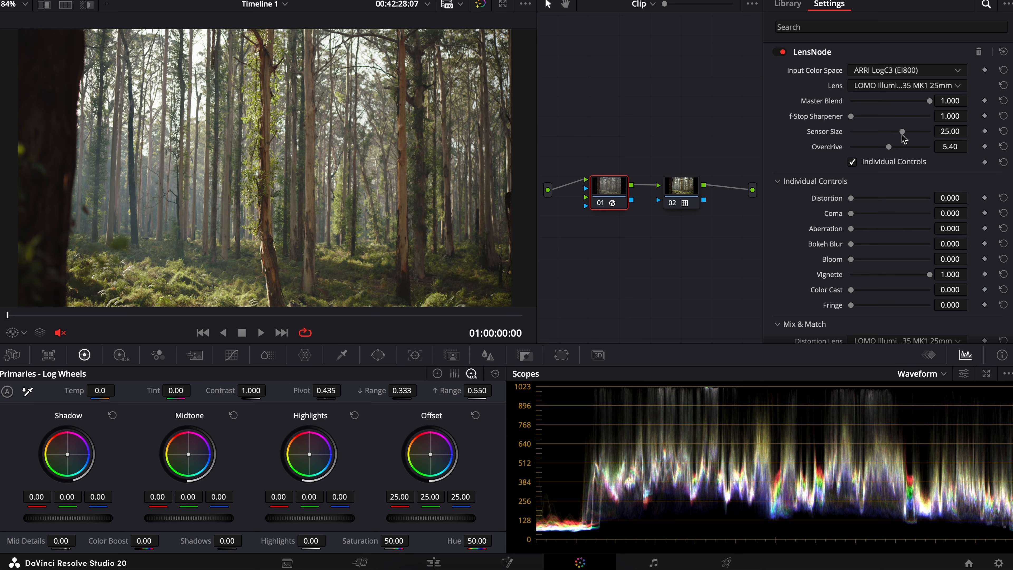
drag(903, 135, 955, 136)
Step: Set Color Cast to 1.000 with Vignette at 1.000 and inspect the tint toward the frame edge
scroll(868, 230, down, 3)
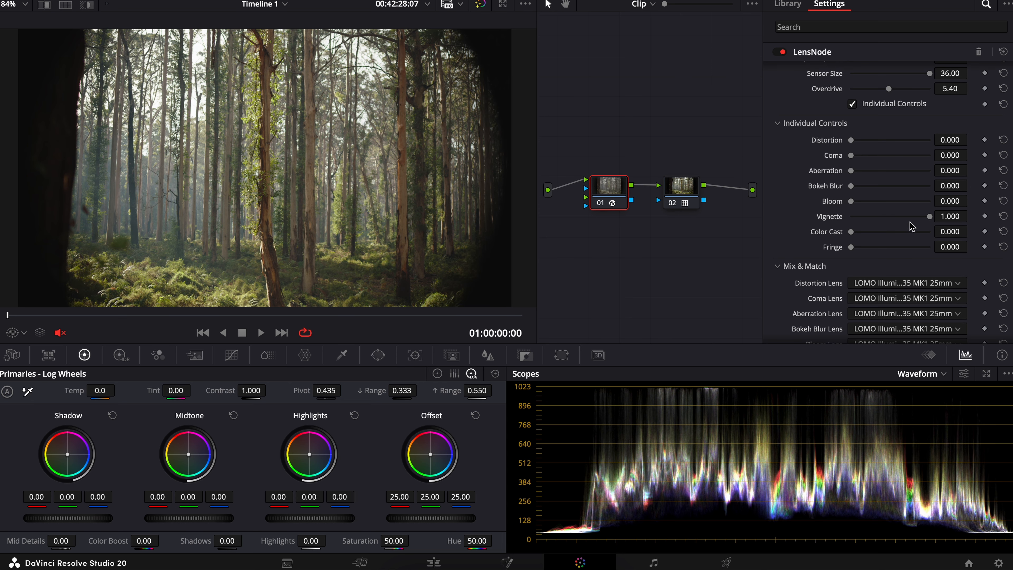
drag(928, 222, 971, 230)
drag(852, 232, 1011, 233)
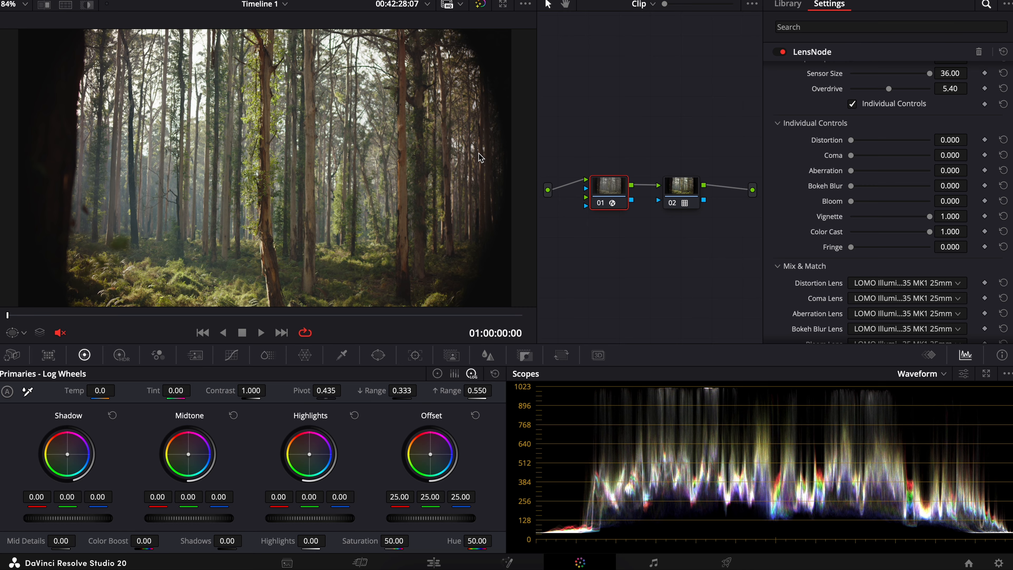
scroll(479, 153, up, 5)
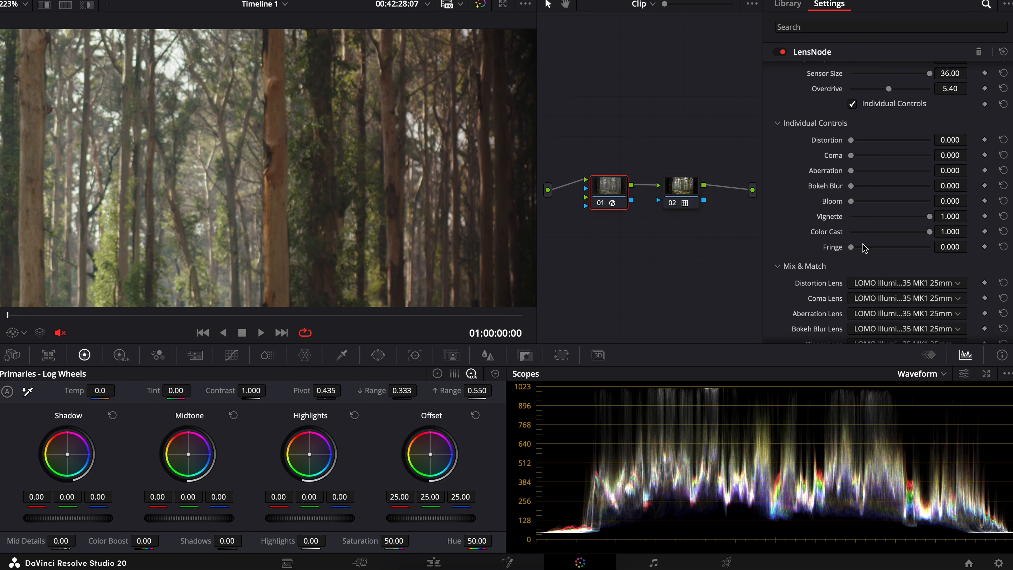
drag(928, 232, 994, 246)
Step: Enable Only Cast Corners and inspect the tint at the edge and across the whole frame
scroll(819, 216, down, 7)
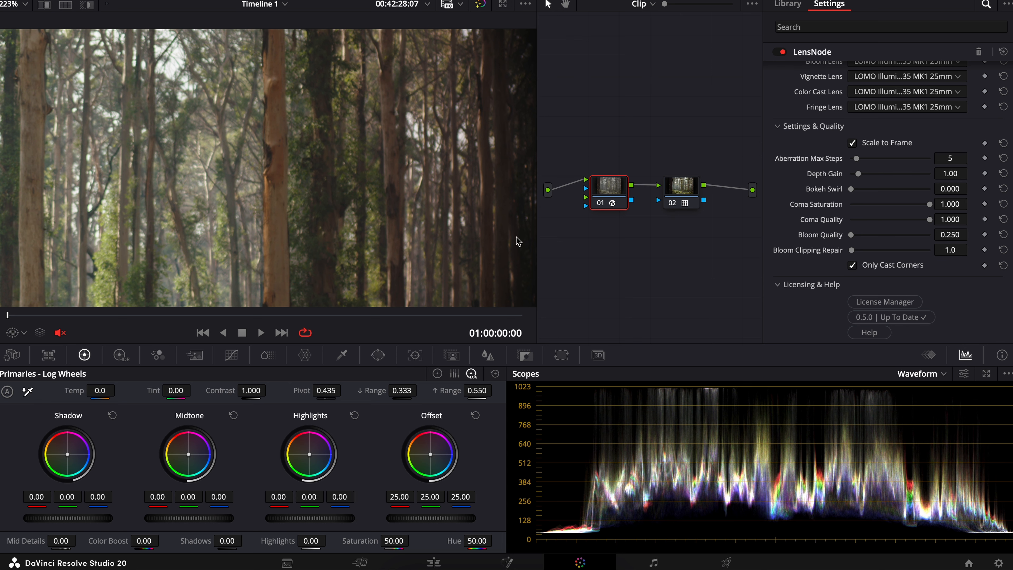
scroll(371, 240, down, 5)
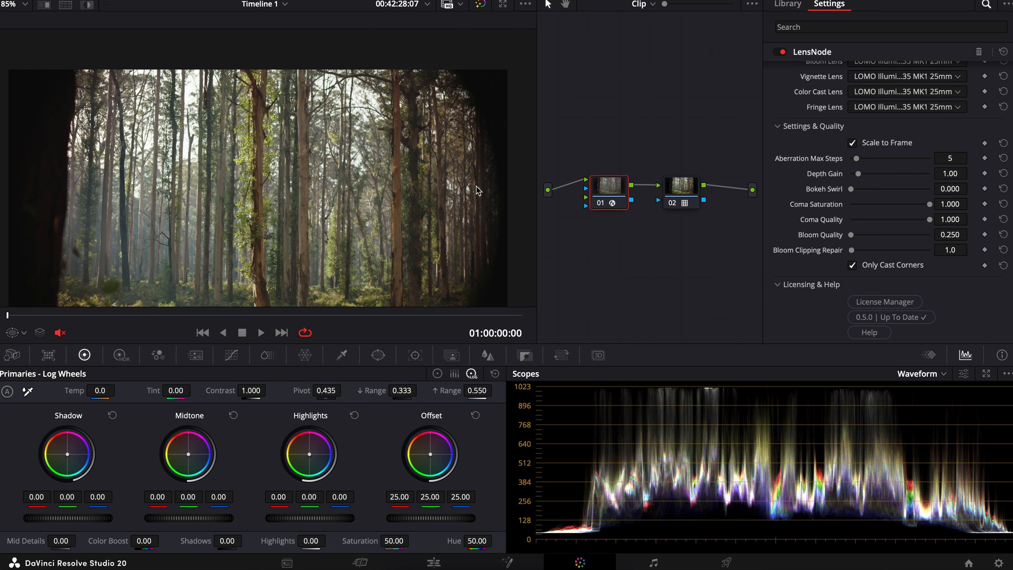
Step: Isolate Fringe at 1.000 with Vignette and Color Cast at 0.000, and inspect the magnified tree edges
scroll(828, 281, up, 7)
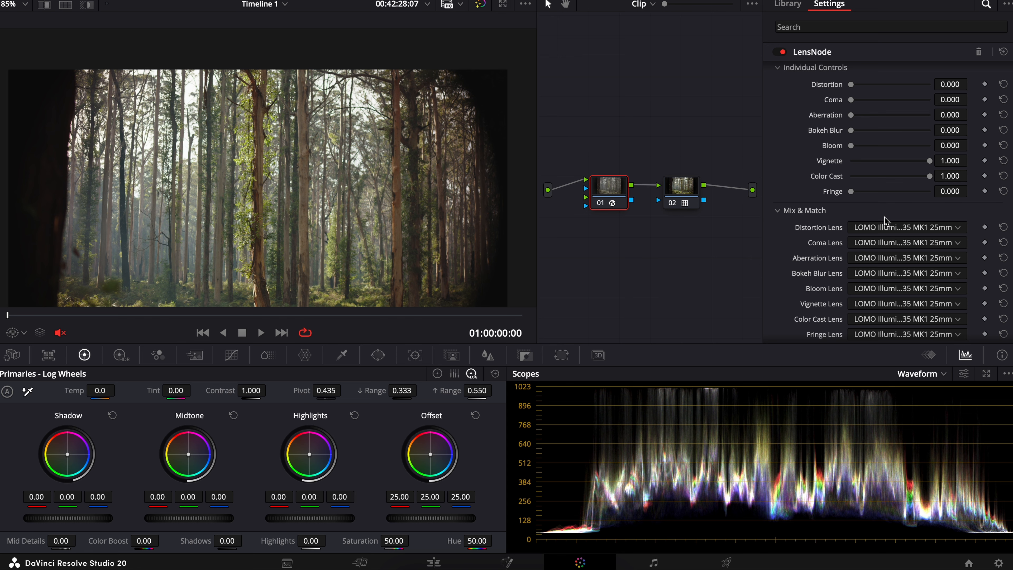
double_click(929, 160)
double_click(930, 176)
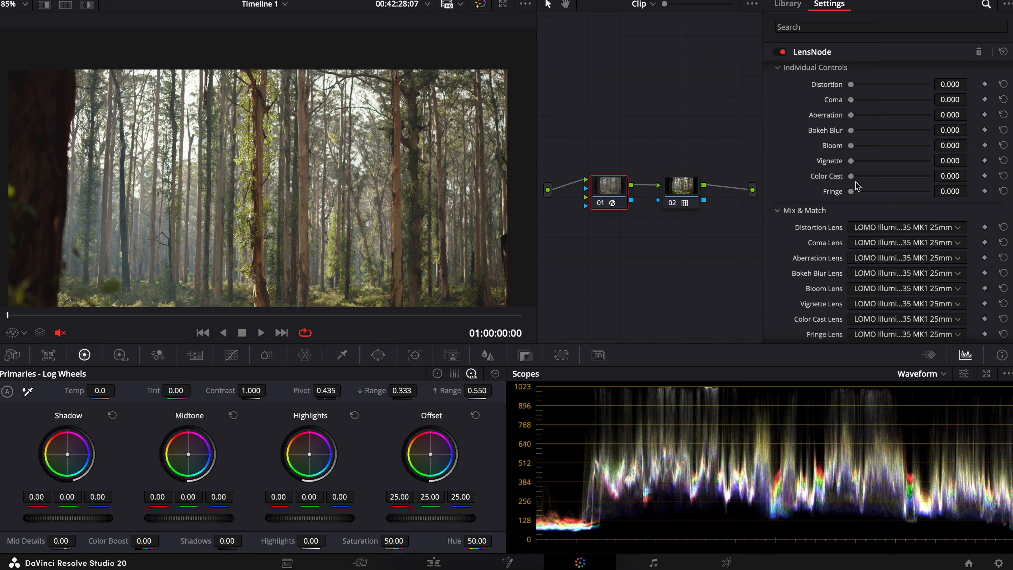
drag(852, 193, 964, 196)
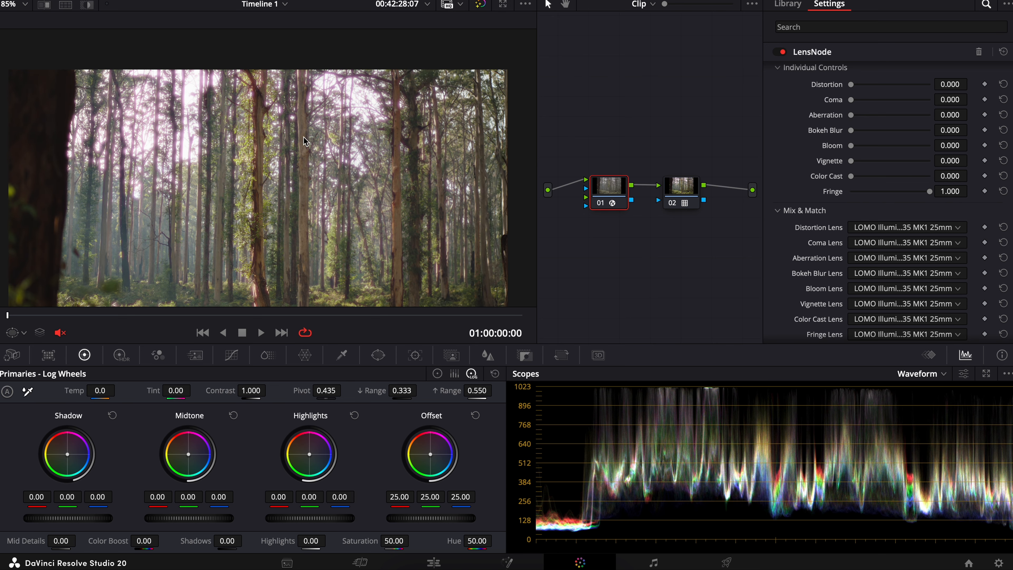
scroll(108, 97, up, 5)
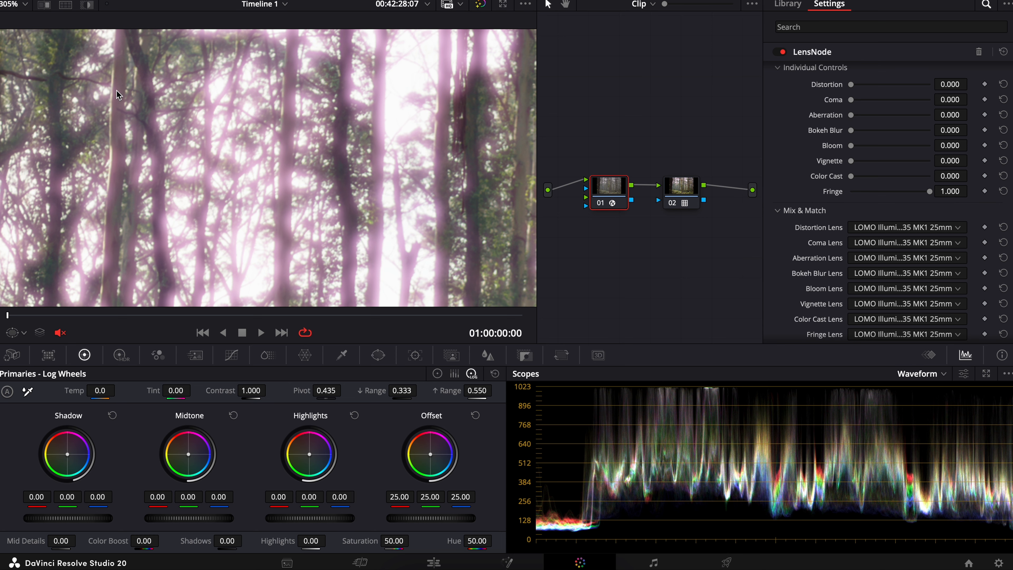
scroll(810, 207, up, 3)
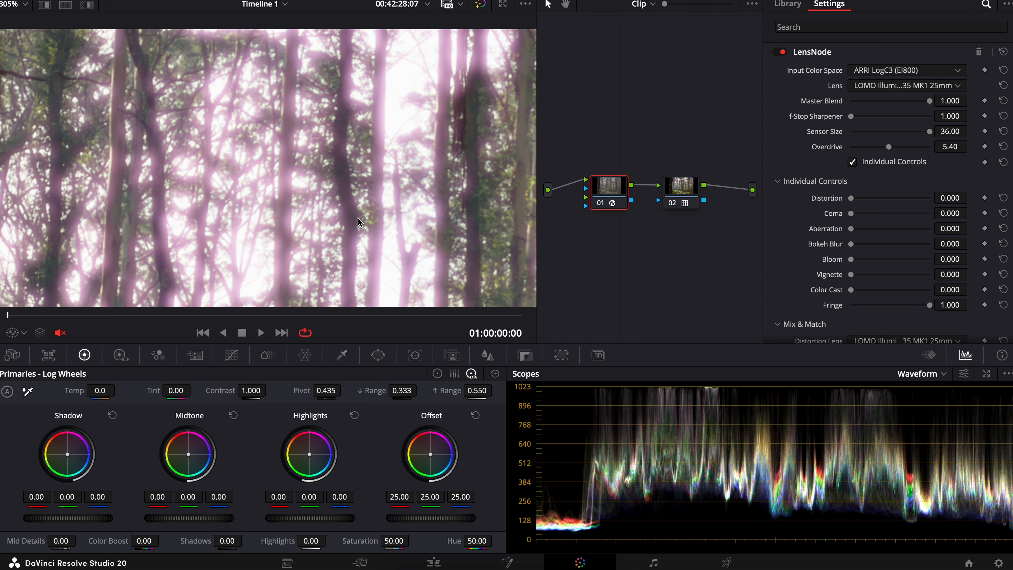
scroll(359, 222, down, 3)
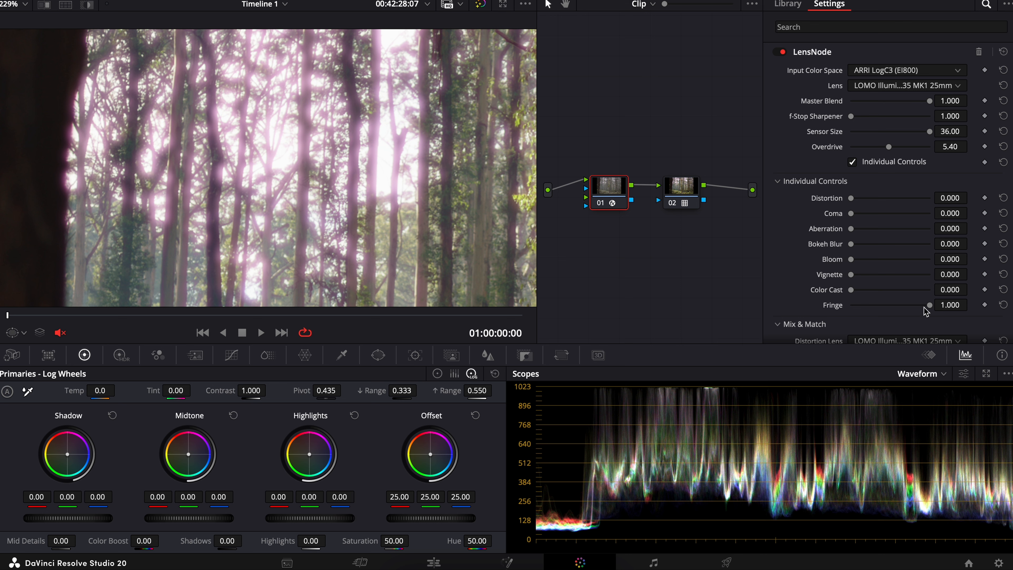
Step: Lower Overdrive to 1.00, inspect the tree edges with Fringe at 0.426, and return Fringe to 0.000
drag(929, 305, 829, 308)
drag(890, 147, 812, 147)
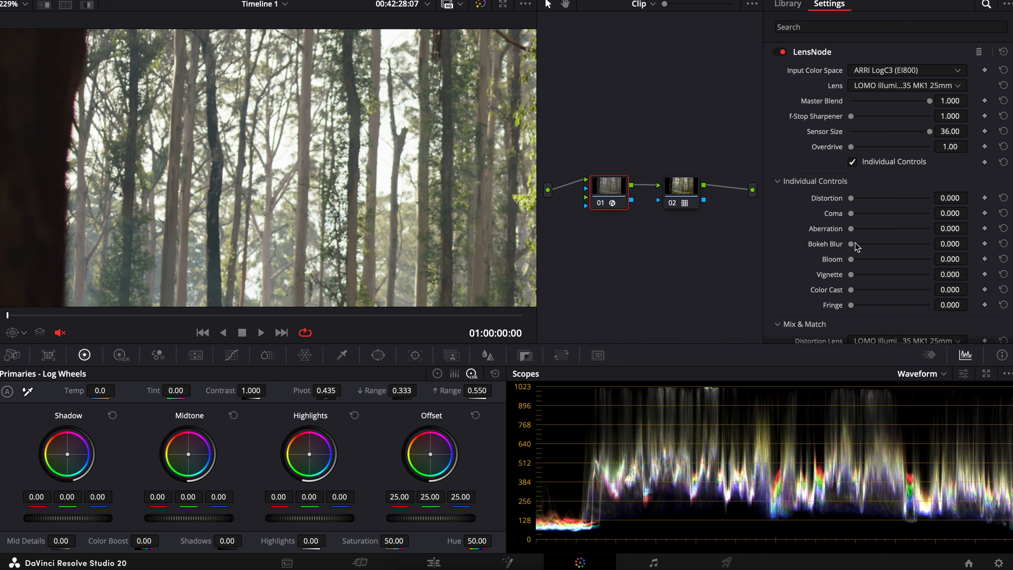
drag(852, 305, 990, 302)
drag(929, 305, 884, 305)
scroll(370, 127, up, 8)
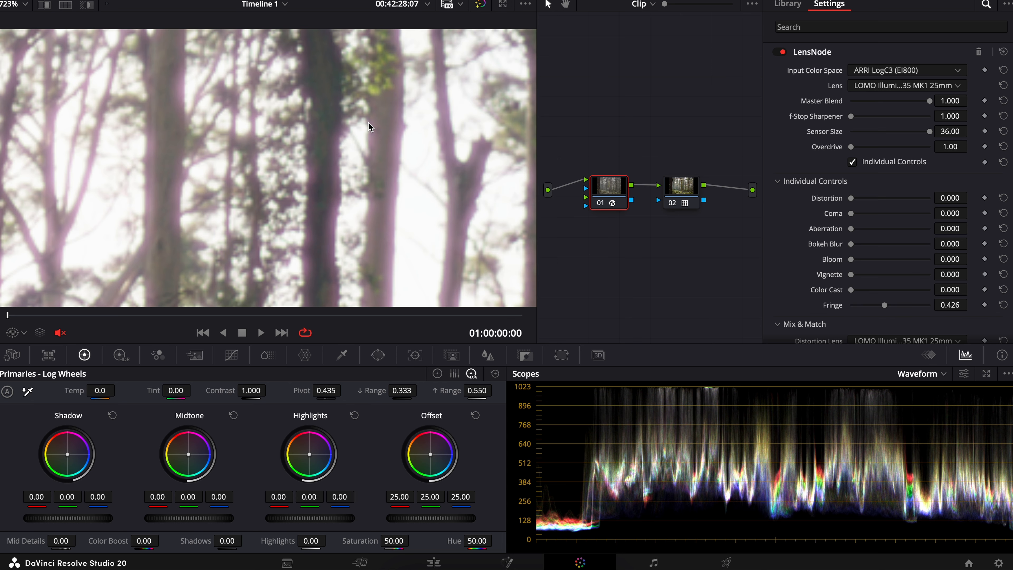
scroll(412, 222, down, 7)
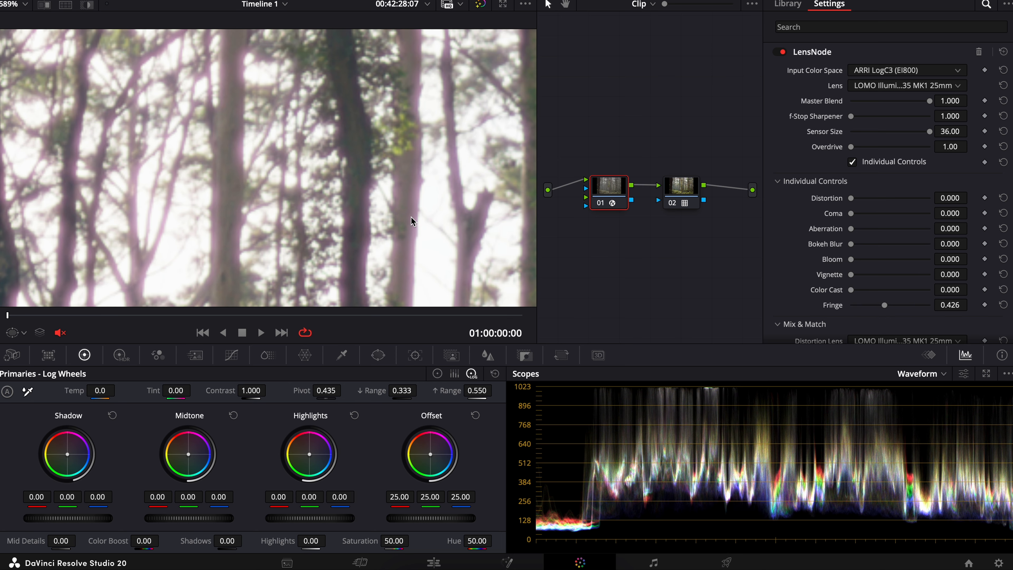
scroll(824, 166, down, 5)
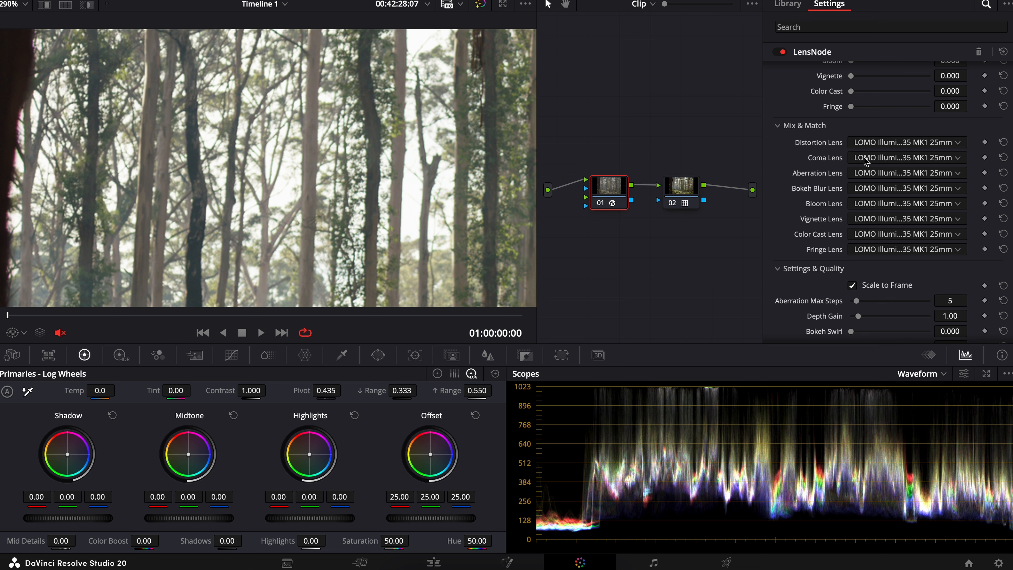
Step: Change the LensNode lens to LOMO Illumina S35 MK1 18mm
scroll(863, 157, up, 6)
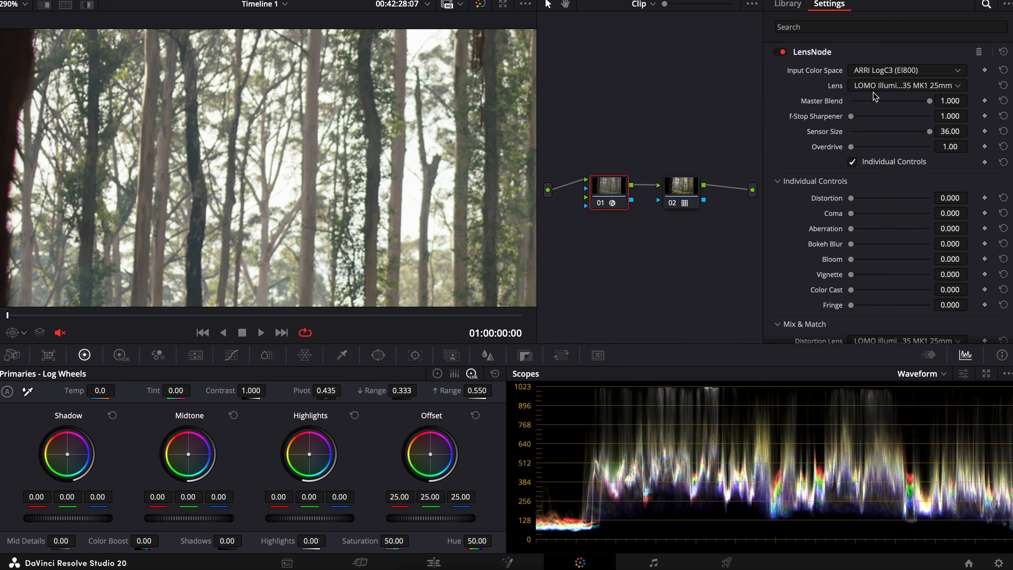
click(862, 86)
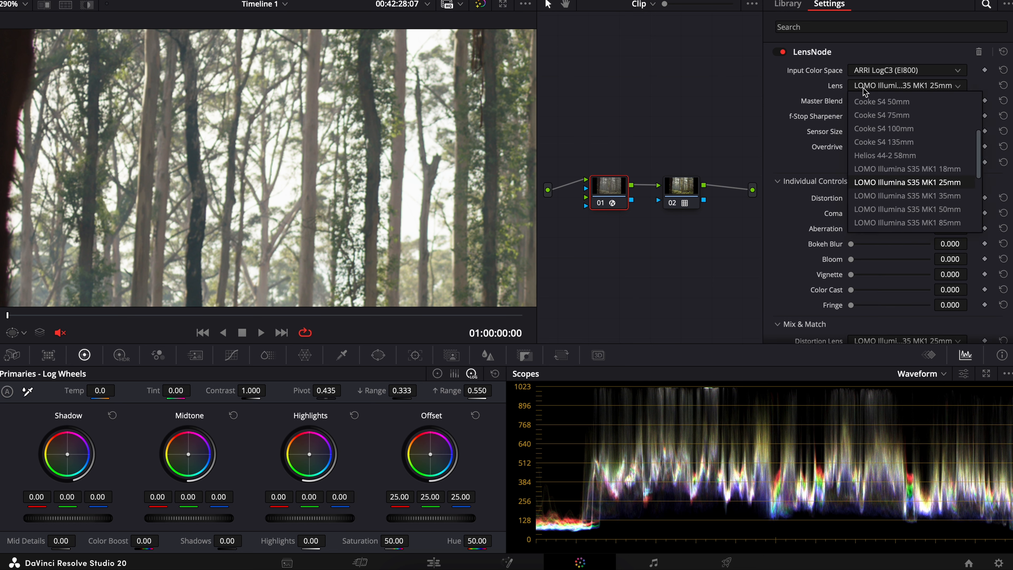
click(873, 169)
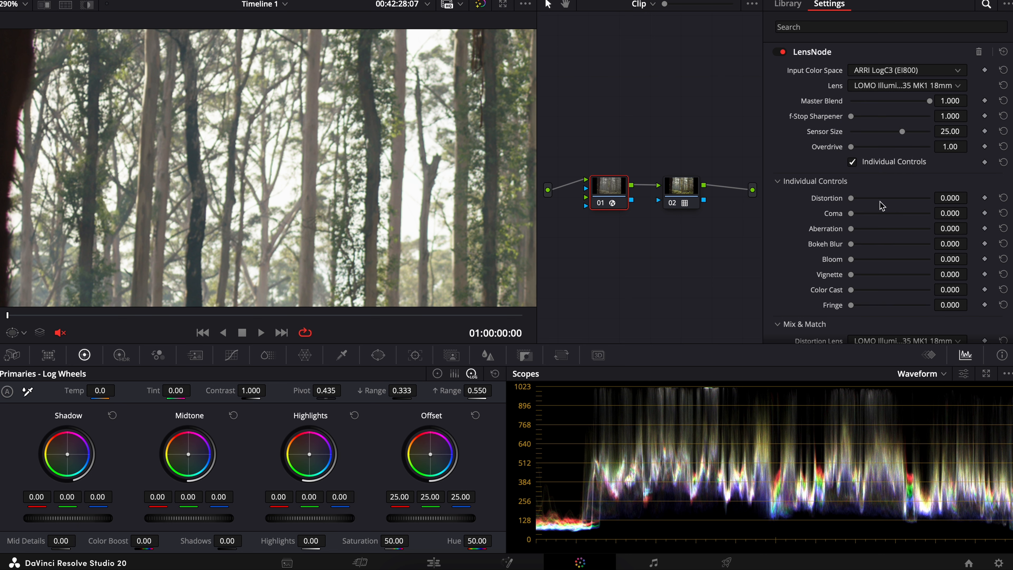
Step: Restore the individual lens effects, with Fringe at 1.000, and inspect the combined look across the frame
drag(851, 199, 854, 200)
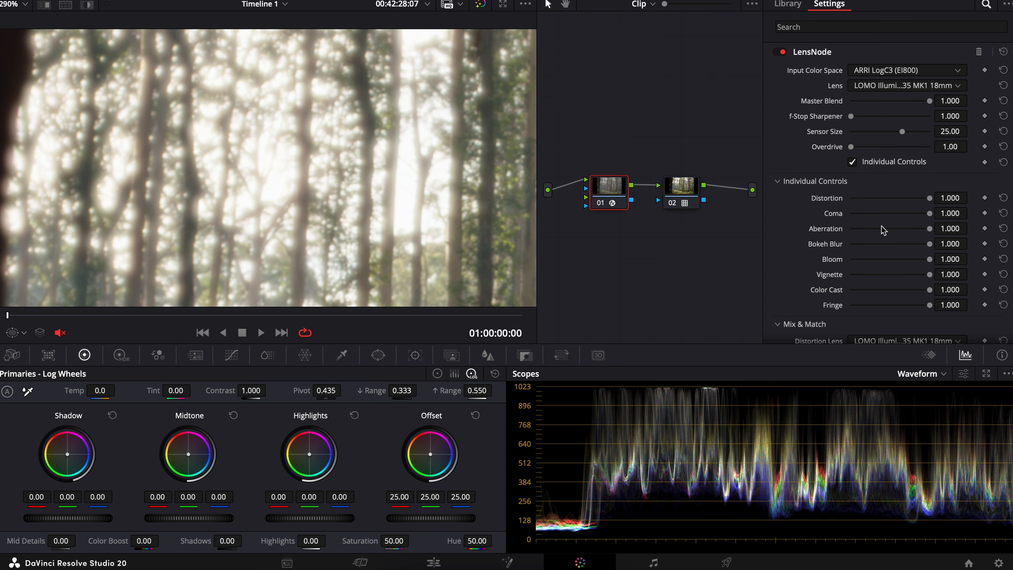
scroll(881, 224, down, 5)
scroll(880, 230, down, 3)
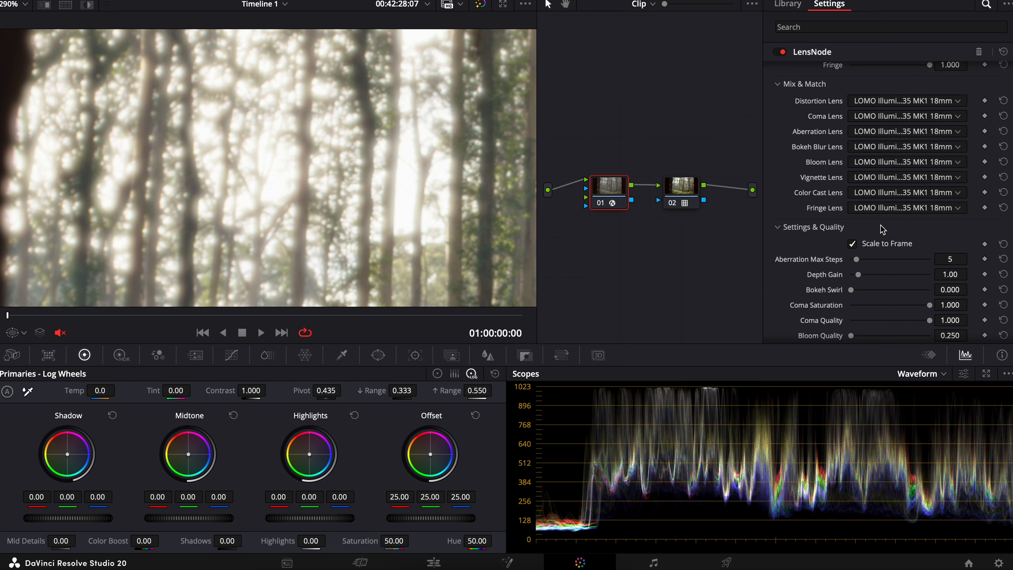
scroll(288, 160, down, 5)
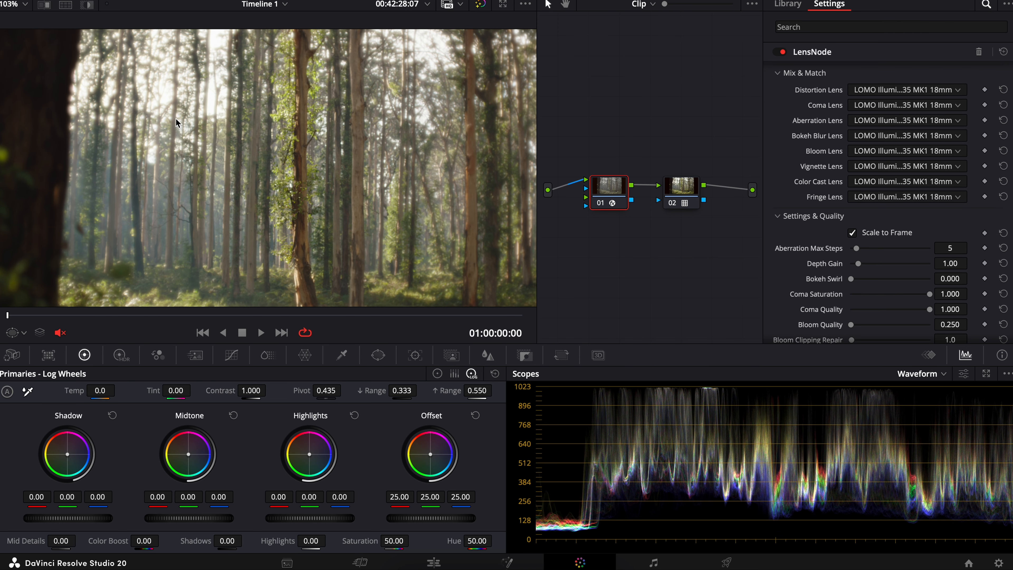
Step: Set the Coma Lens to Asahi Super-Takumar 20mm under Mix & Match and inspect the highlights near the frame edge
click(869, 106)
scroll(898, 193, up, 3)
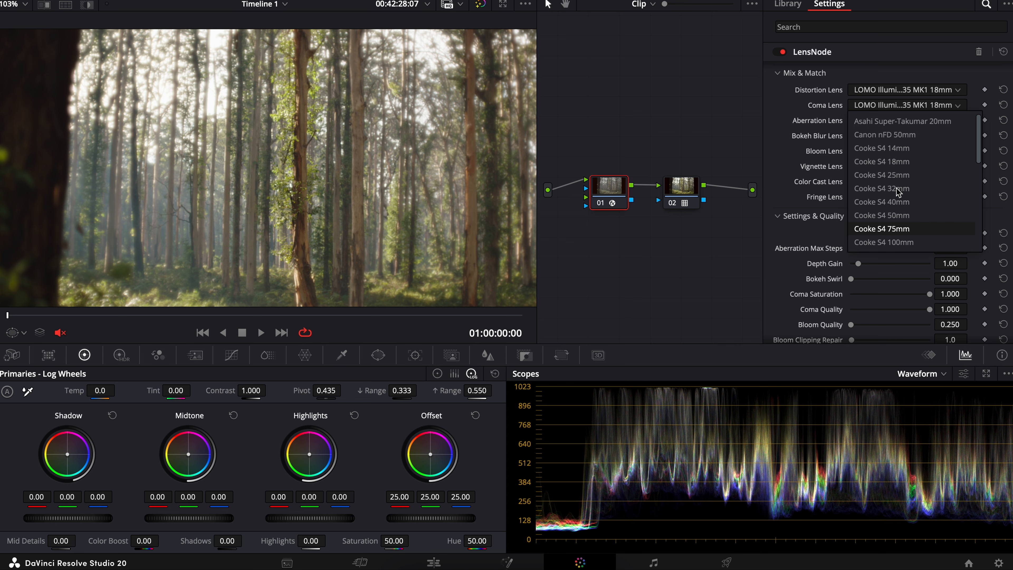
click(900, 122)
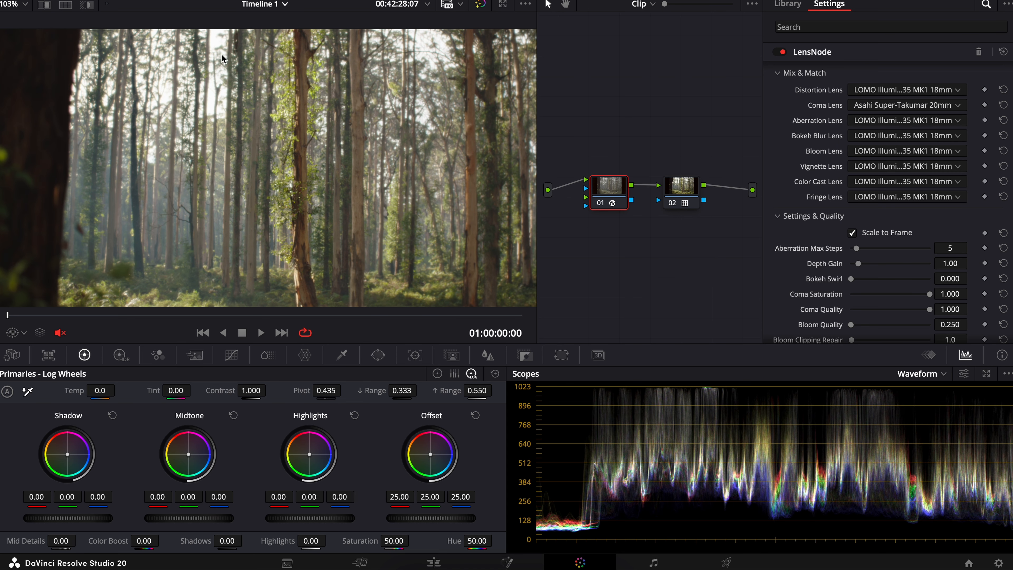
scroll(88, 89, up, 8)
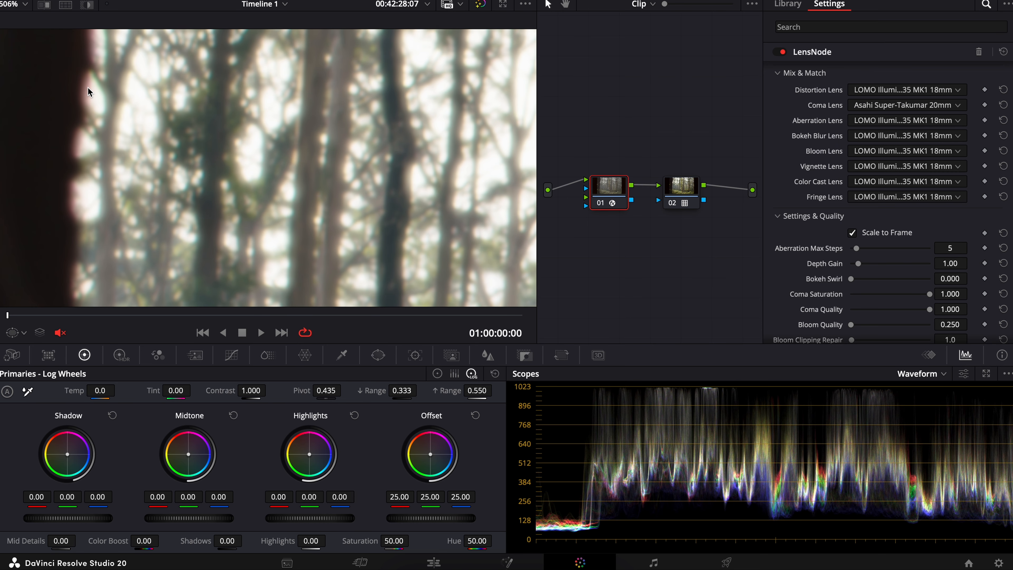
scroll(88, 87, down, 2)
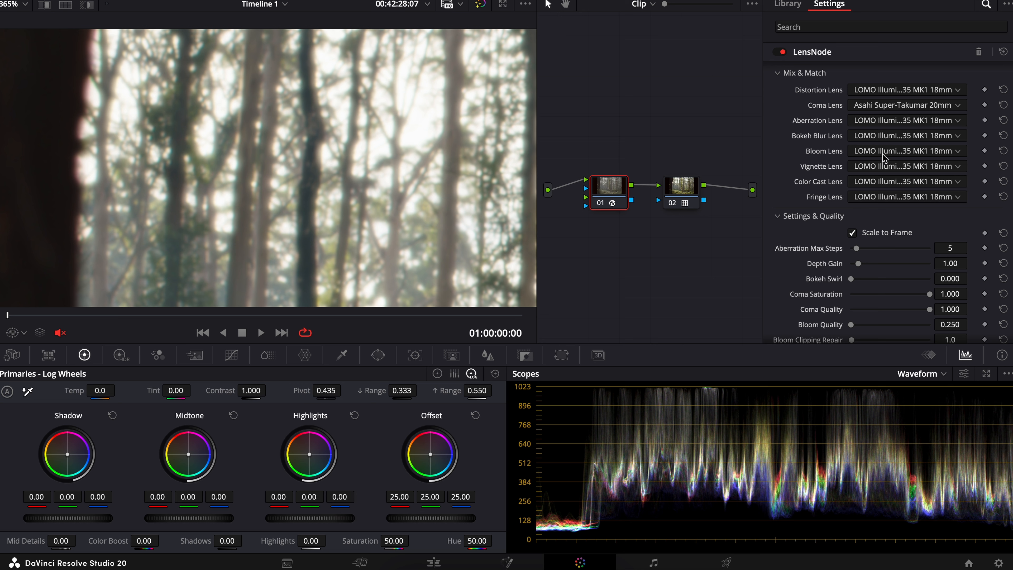
Step: Set the Color Cast Lens to Cooke S4 135mm under Mix & Match
click(908, 180)
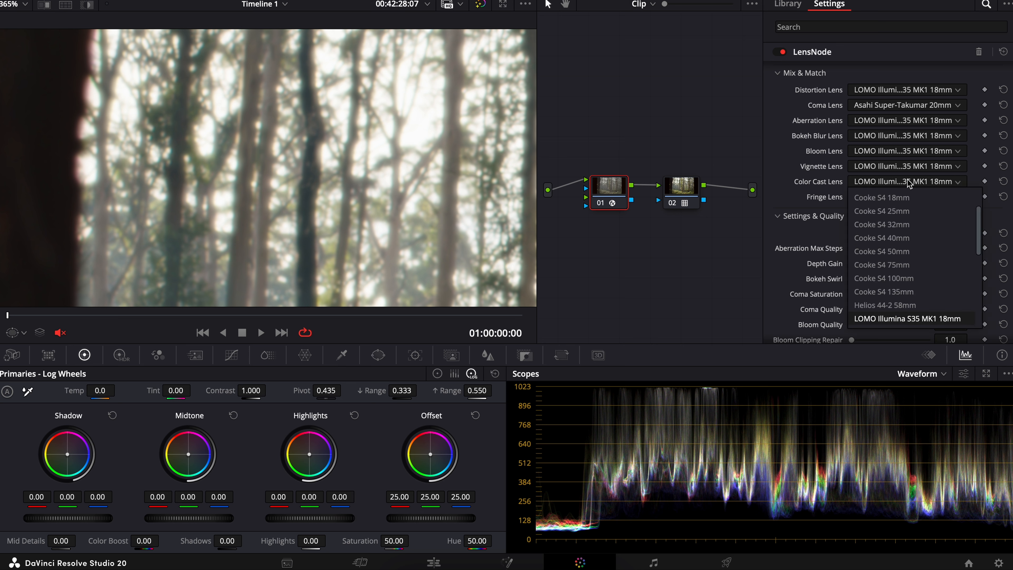
click(905, 240)
click(883, 187)
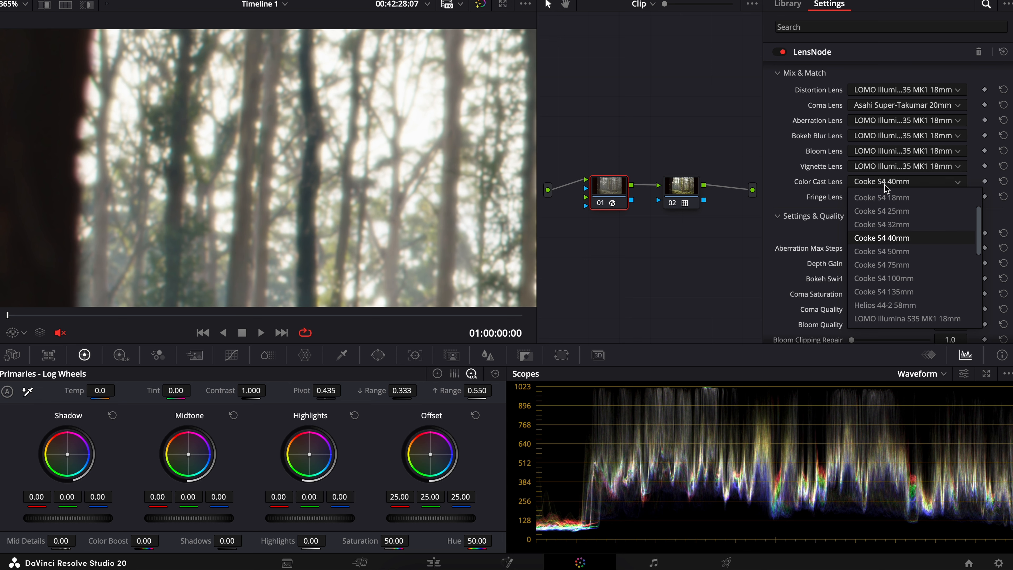
click(901, 291)
scroll(848, 176, down, 3)
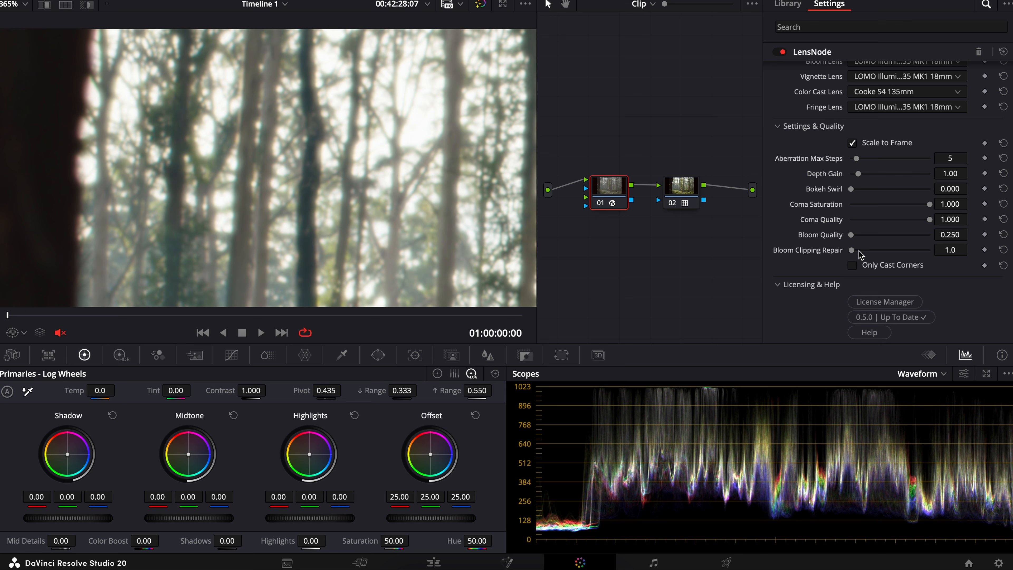
scroll(806, 255, up, 4)
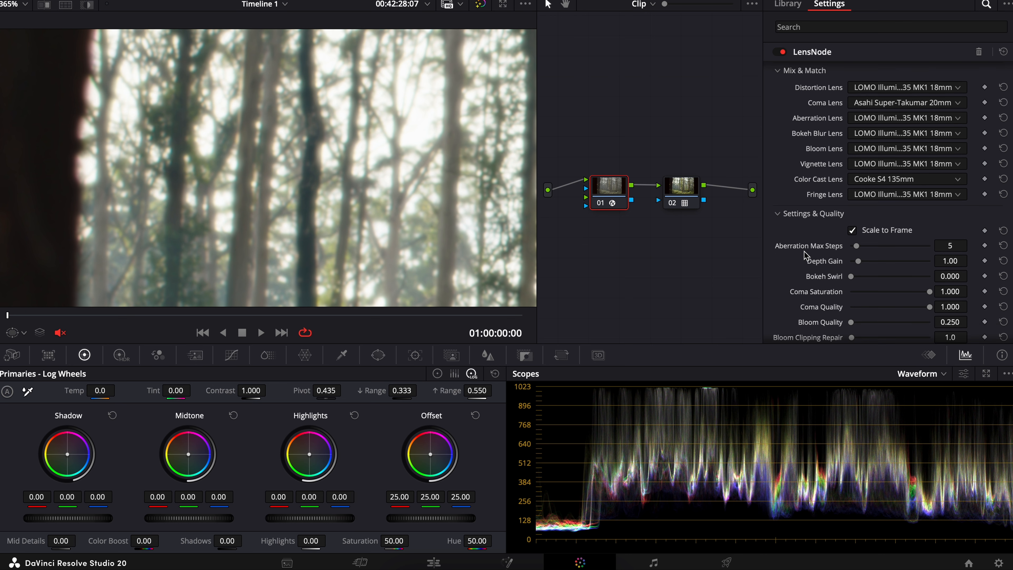
scroll(805, 256, down, 3)
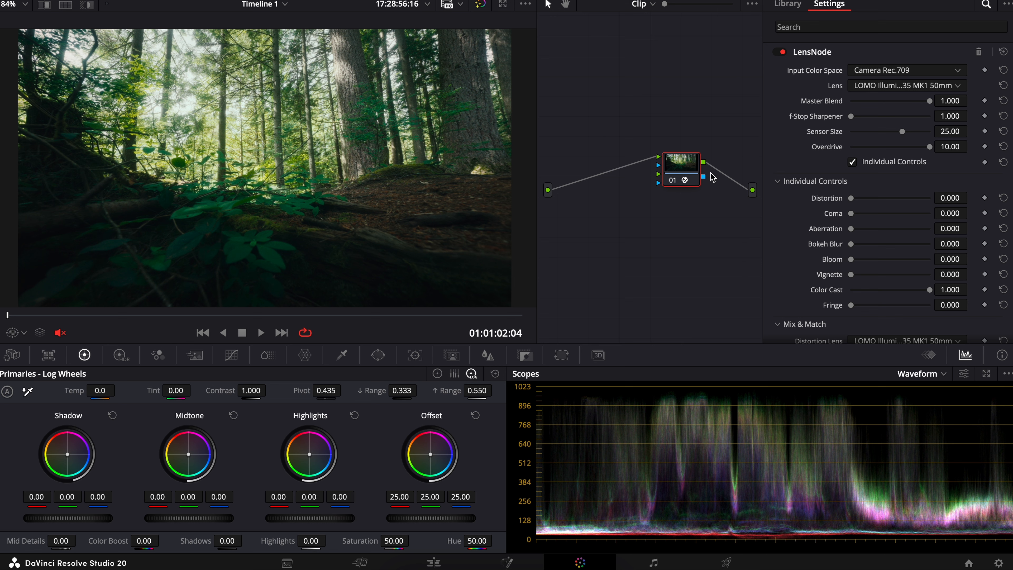
click(868, 86)
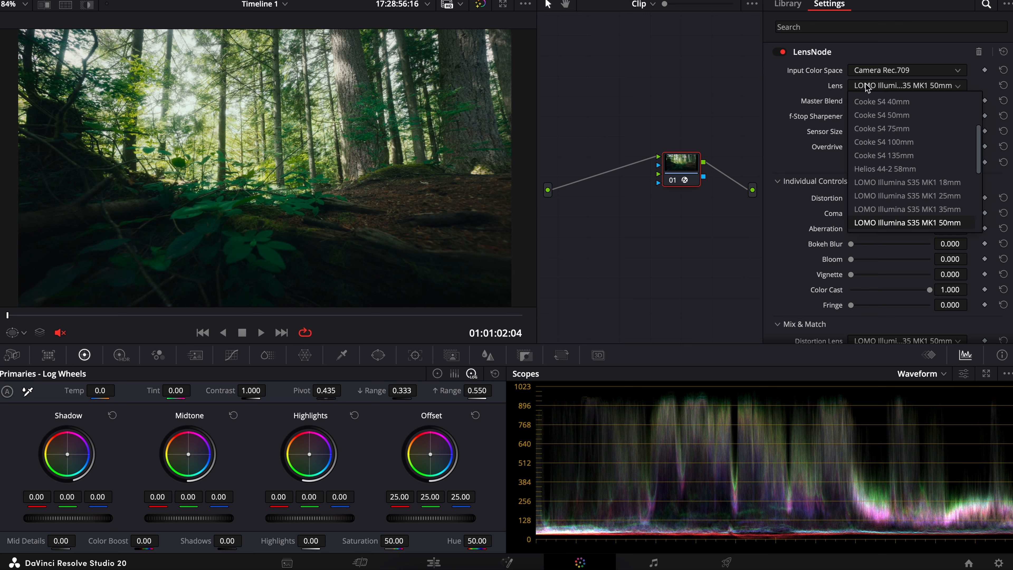
click(867, 86)
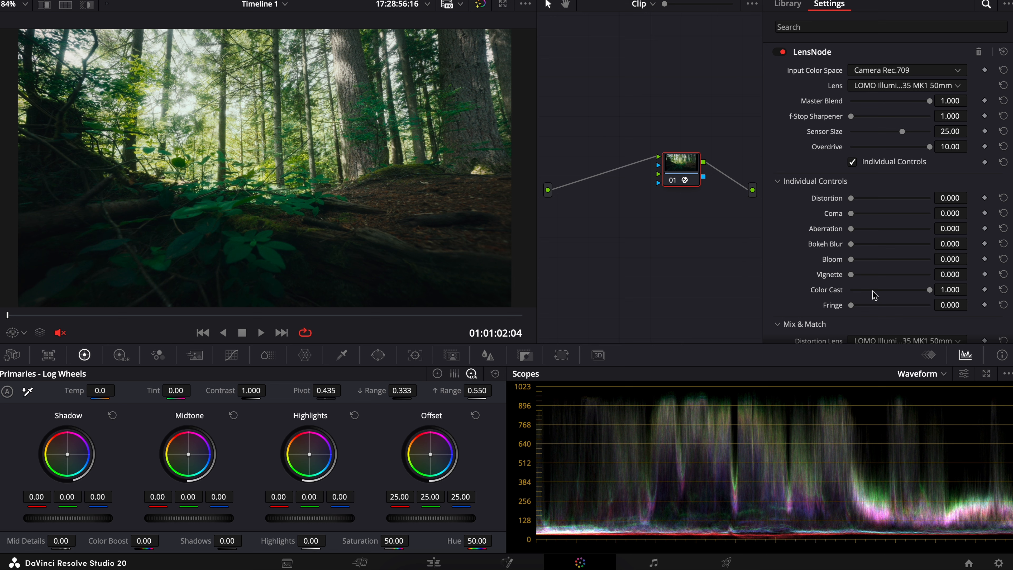
Step: Set the LensNode Color Cast to 0.000 and Bokeh Blur to 1.000, keeping Overdrive at 10.00, and inspect the blur toward the frame edges
drag(927, 294, 822, 294)
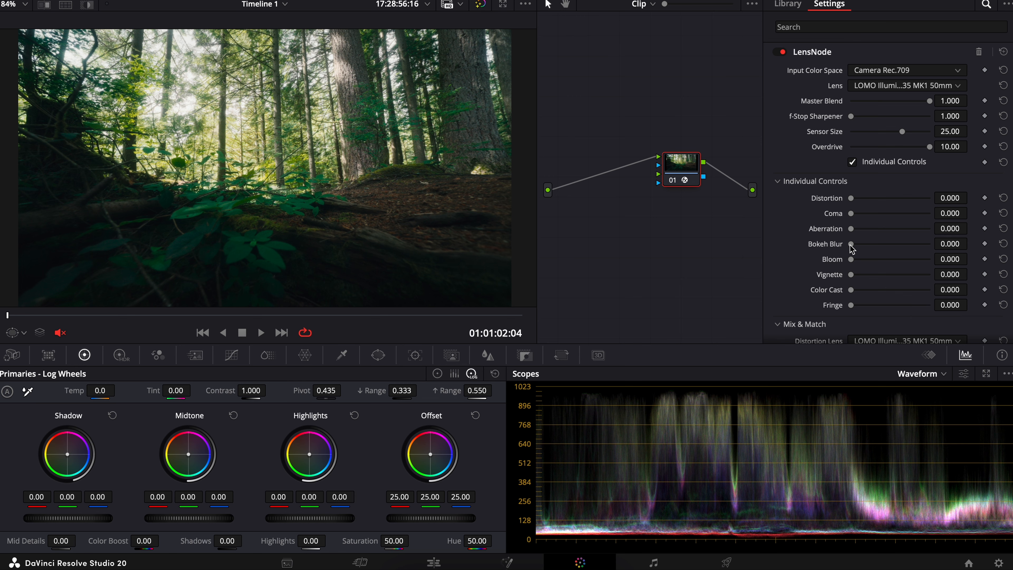
drag(851, 244, 987, 250)
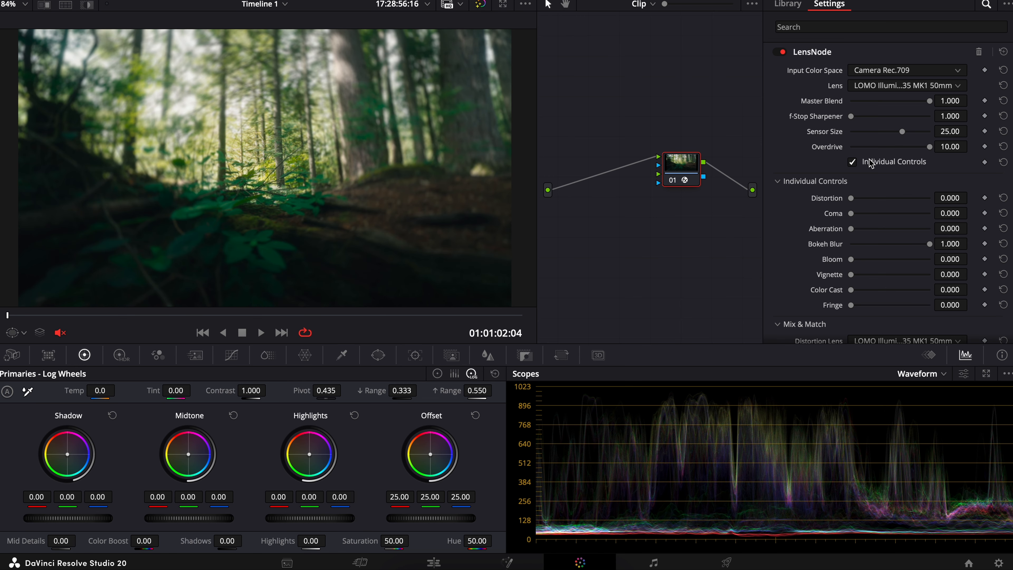
drag(930, 146, 973, 158)
scroll(456, 74, up, 2)
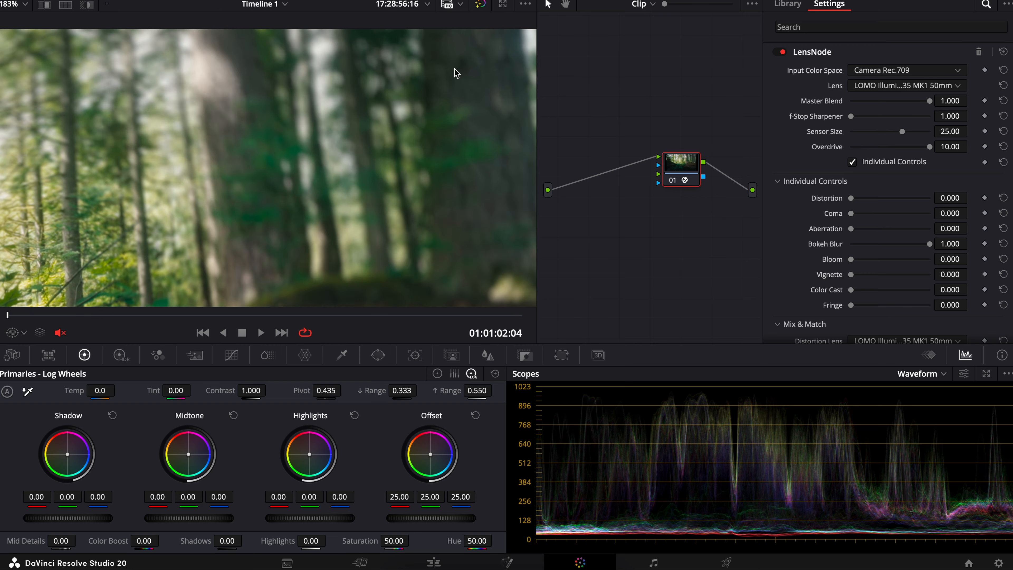
scroll(457, 74, down, 3)
scroll(456, 73, up, 2)
scroll(456, 73, down, 1)
scroll(822, 292, down, 6)
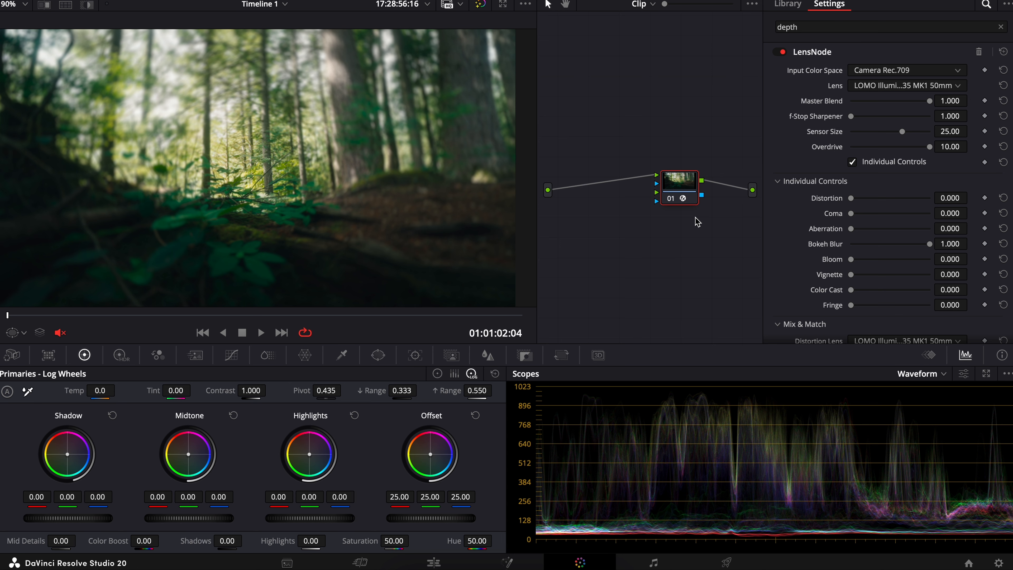
Step: Add a node before the LensNode node, apply the Depth Map effect to it, and invert the depth map
key(shift+s)
drag(687, 226, 614, 186)
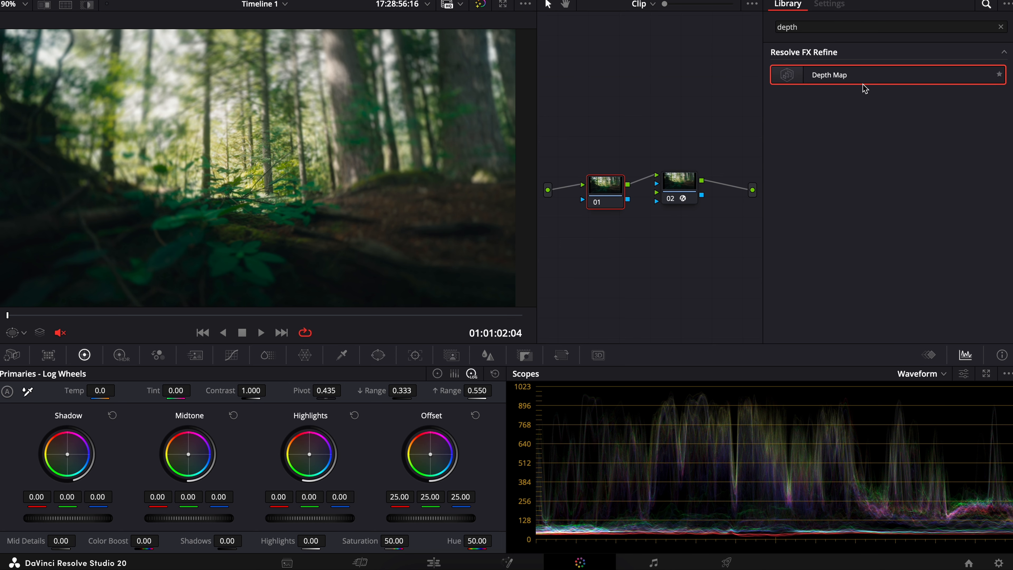
drag(843, 76, 615, 197)
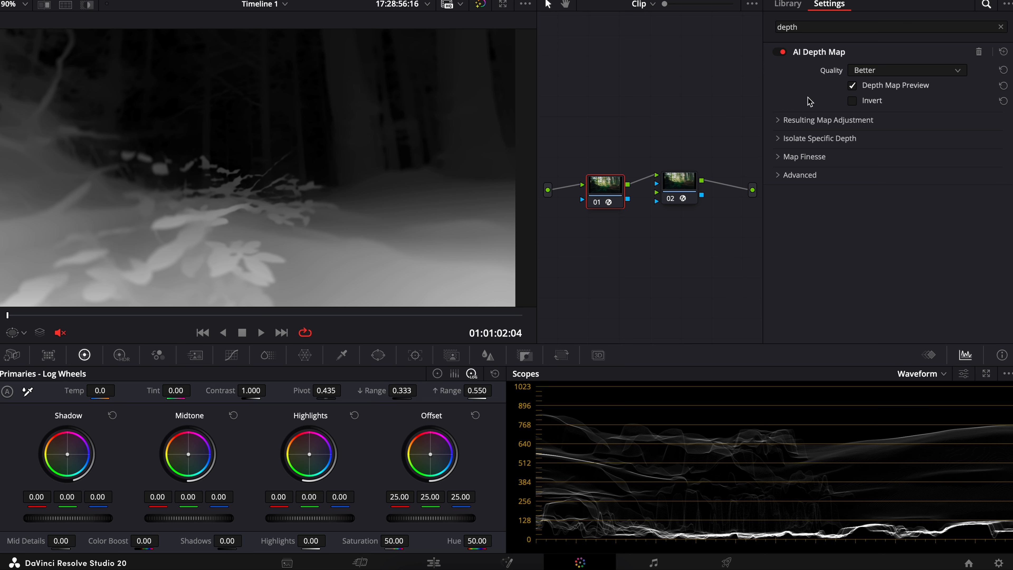
click(852, 102)
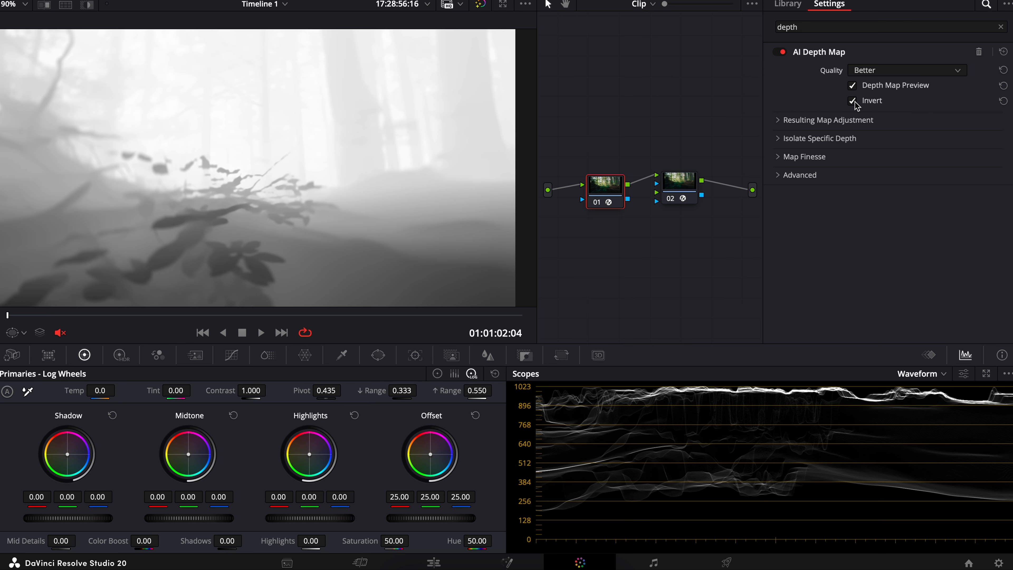